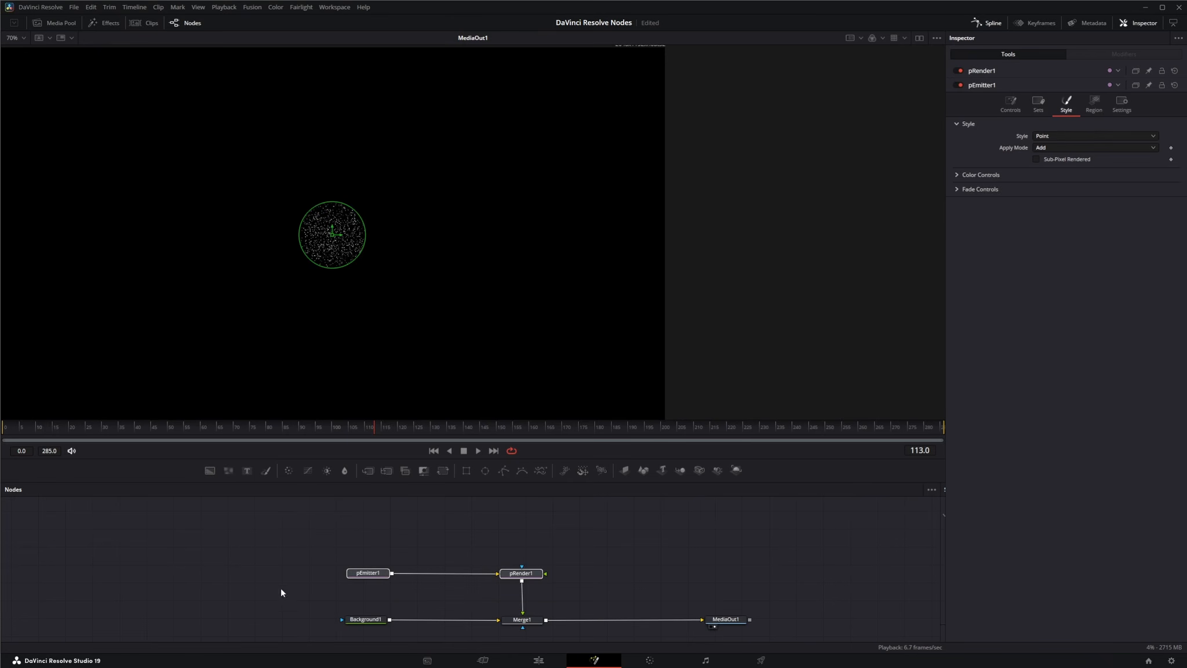
Add a pDirectionalForce node and insert it between the pEmitter1 and pRender1 nodes
drag(281, 591, 568, 635)
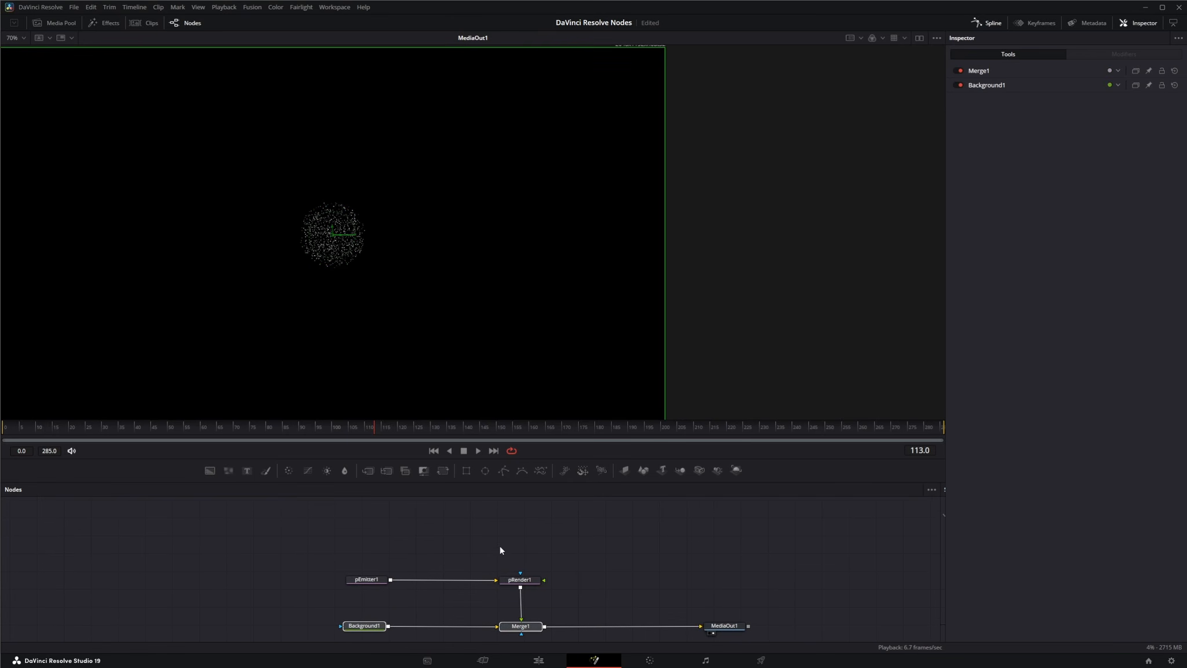
click(501, 550)
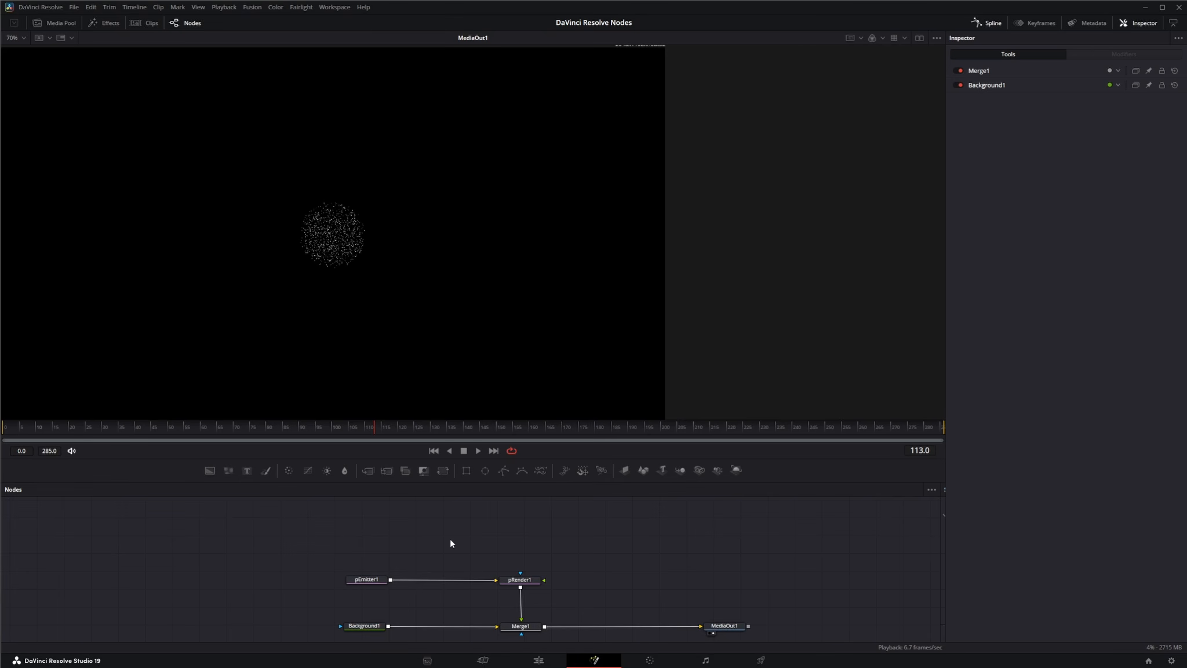
key(shift+space)
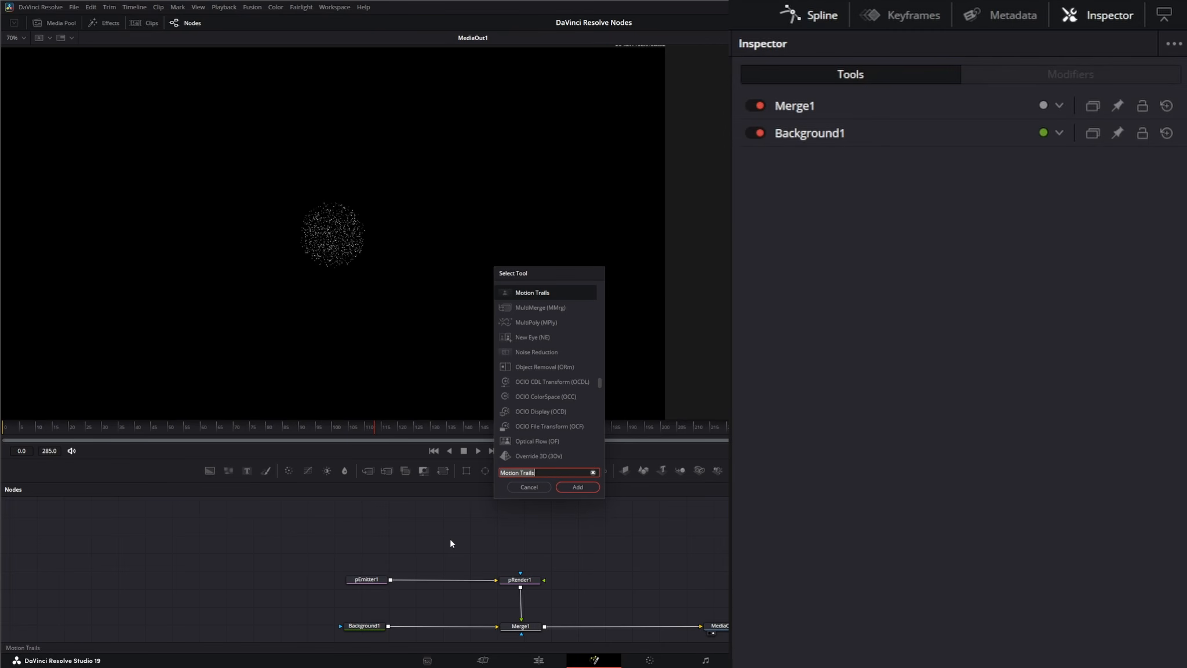
text(pdi)
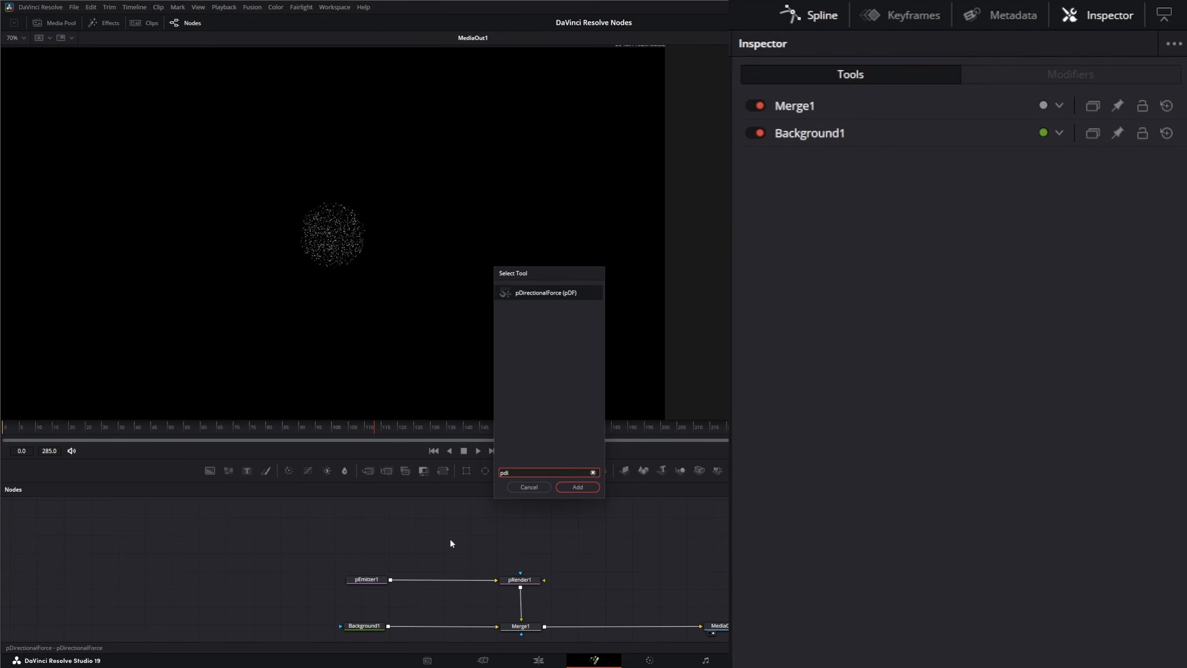
key(Return)
drag(451, 543, 450, 587)
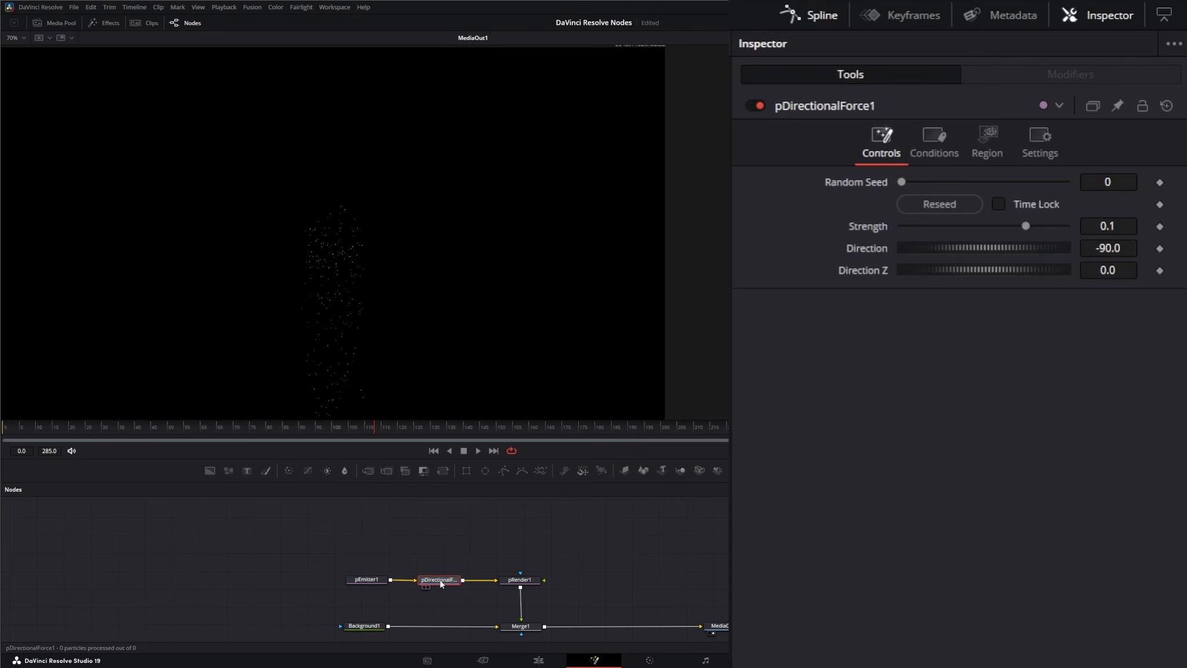
Set the particle emitter's Number to 200 and its Lifespan to 300
click(366, 579)
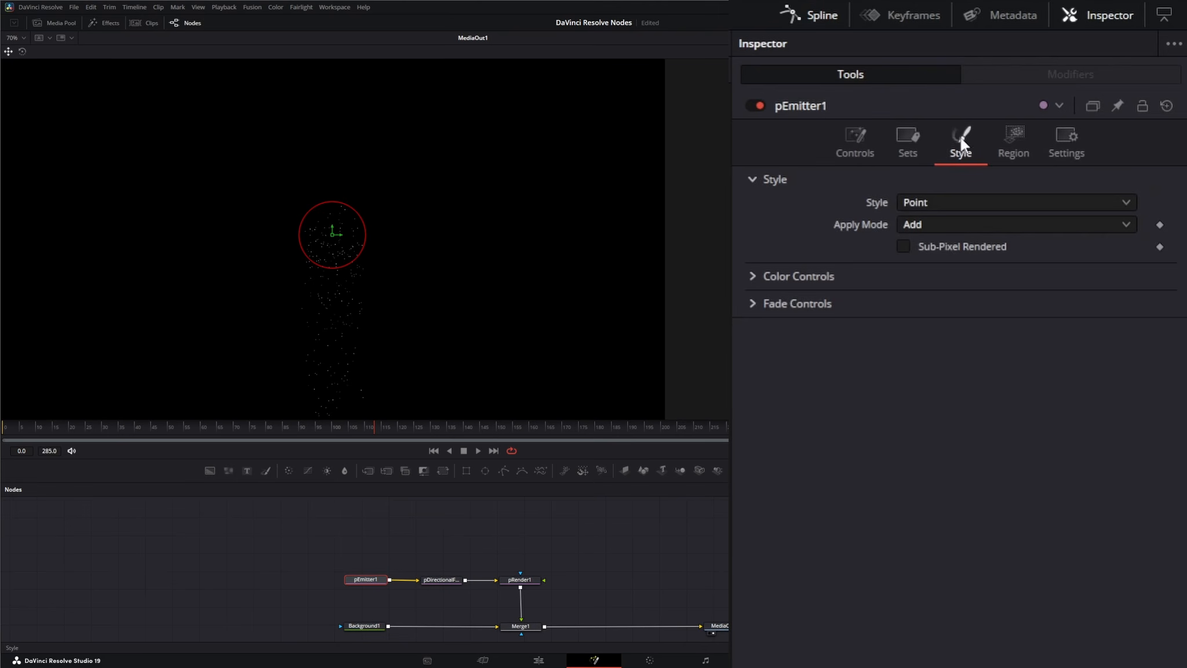
click(920, 202)
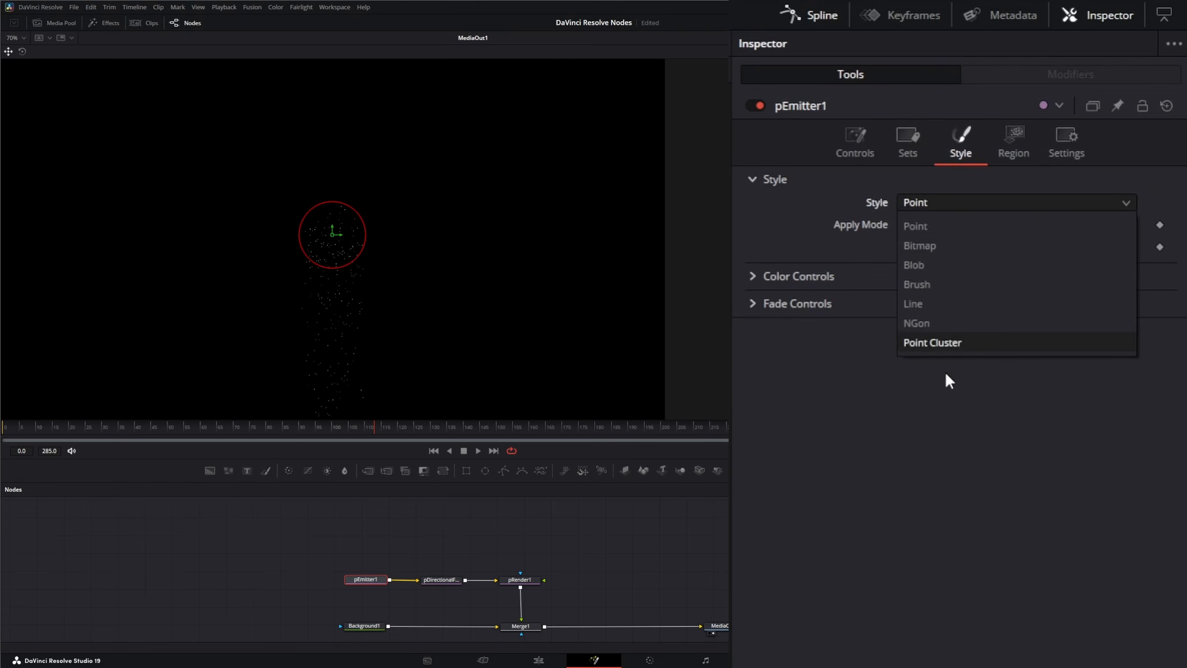
click(936, 345)
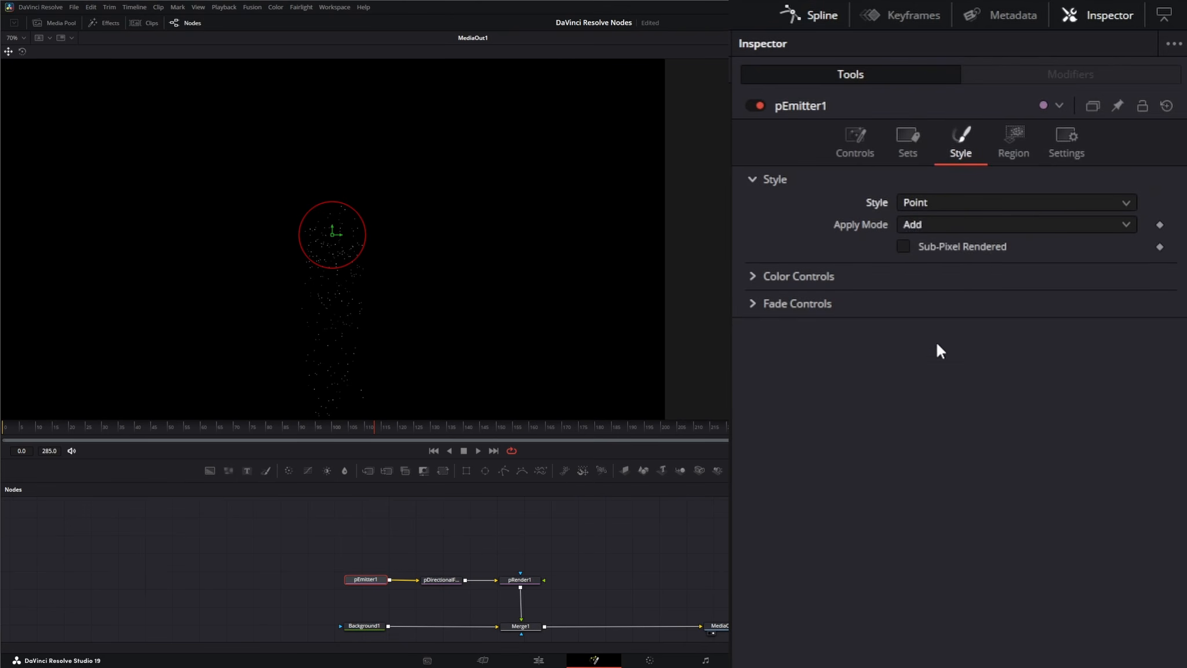
click(854, 141)
click(1101, 258)
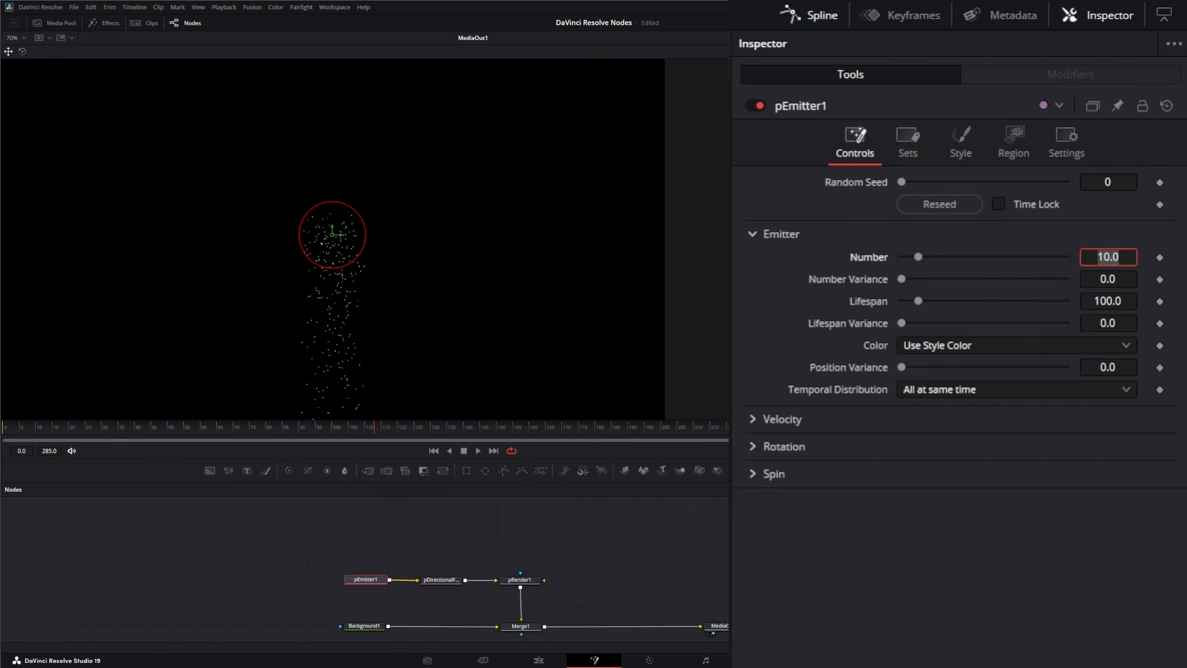
text(200)
key(Tab)
key(Tab)
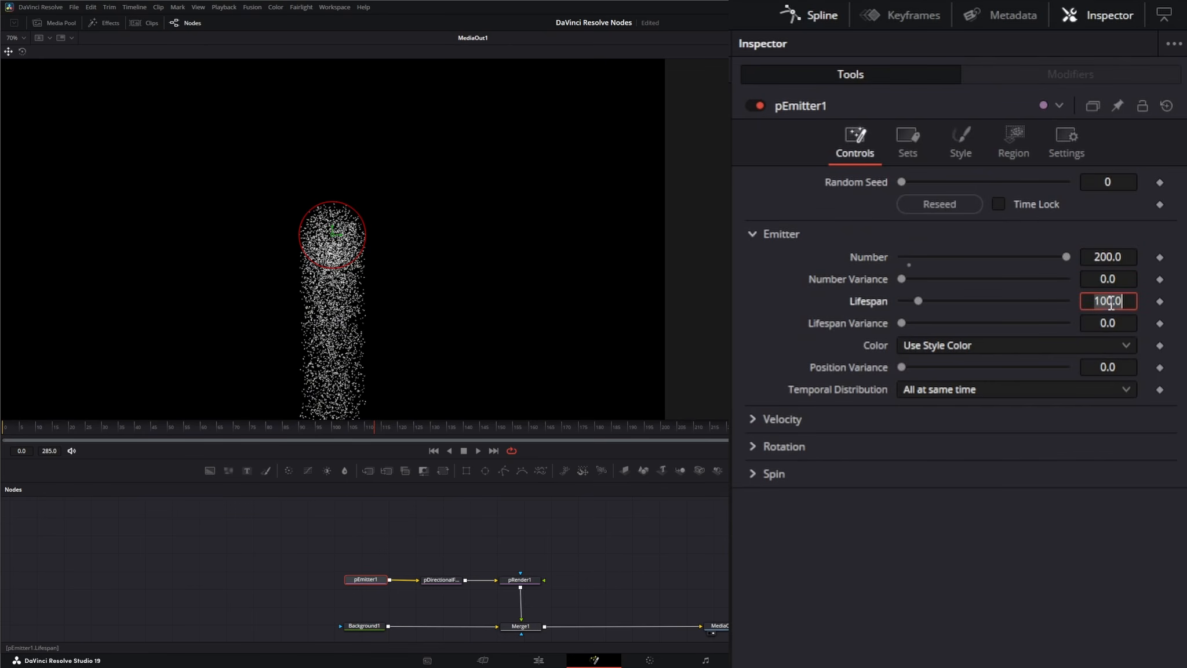
text(300)
key(Tab)
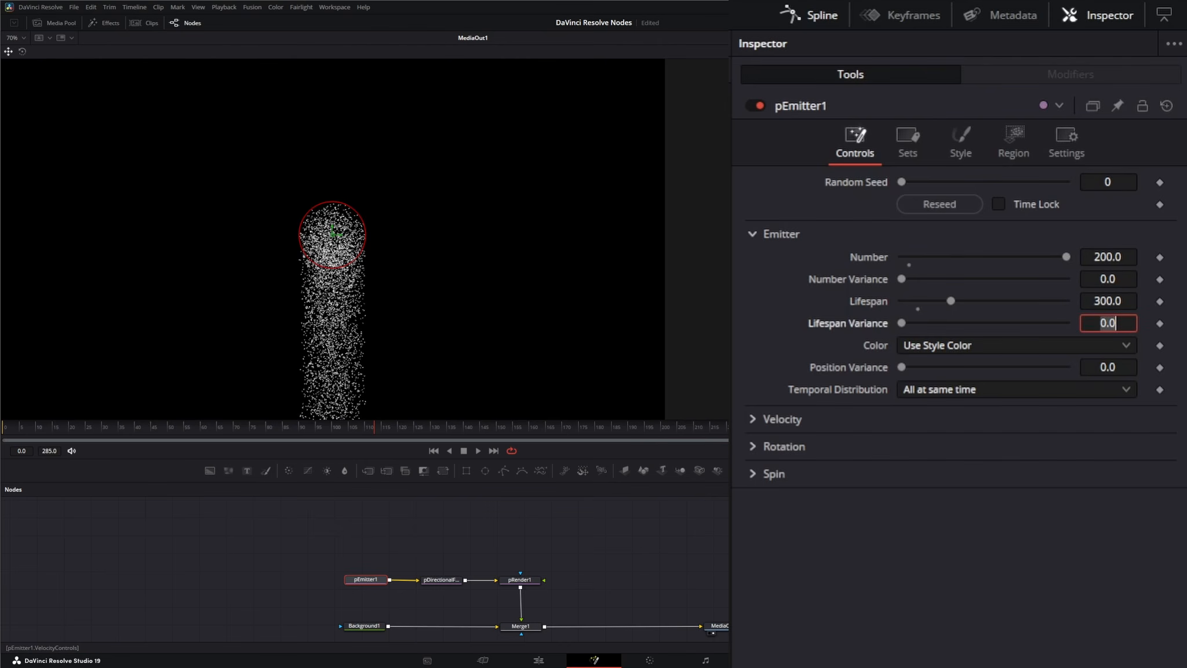
Play the particles from the first frame with the directional force node detached, and reinsert it between the emitter and pRender1
click(433, 451)
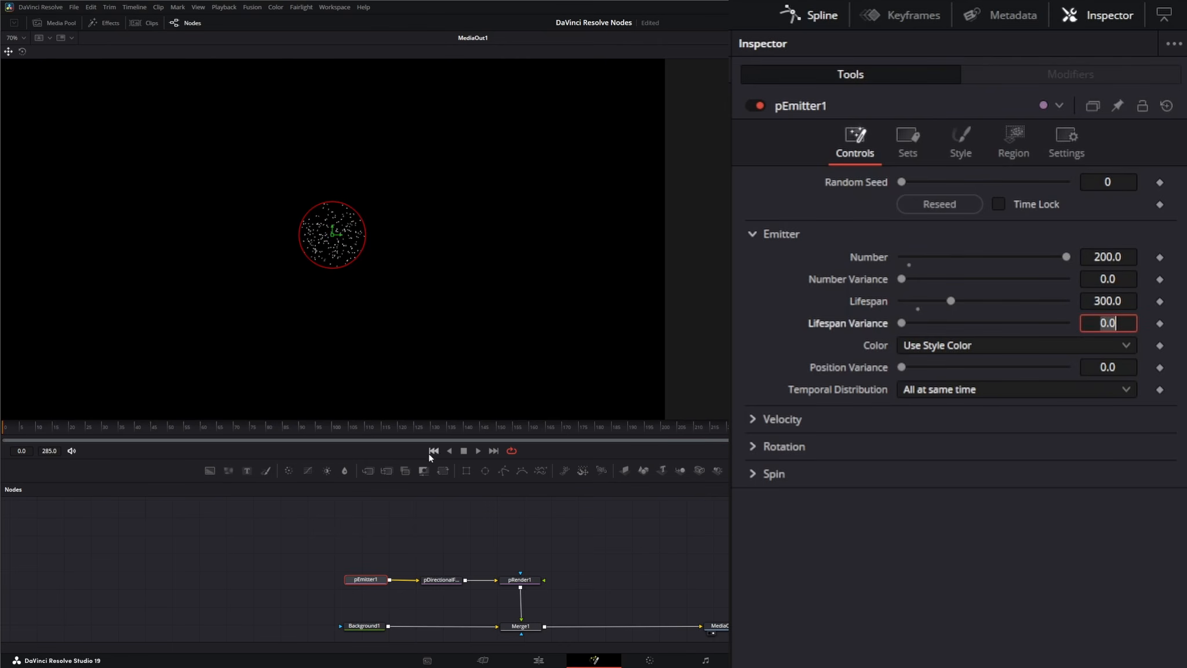
click(447, 581)
drag(446, 582, 445, 545)
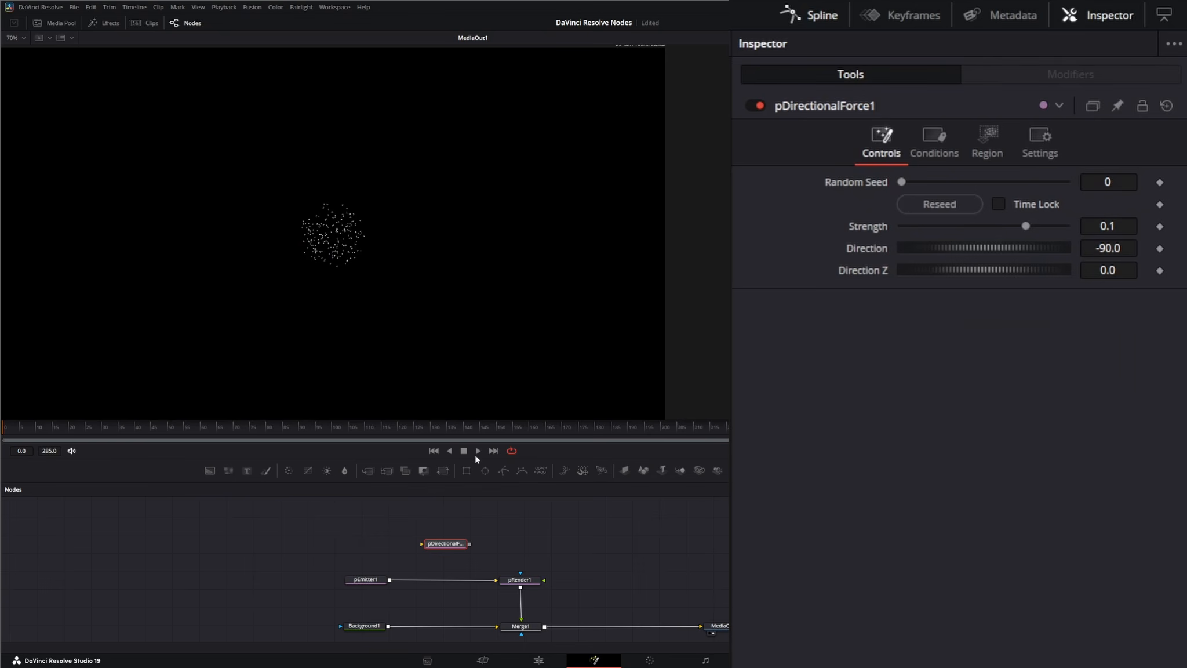
click(478, 451)
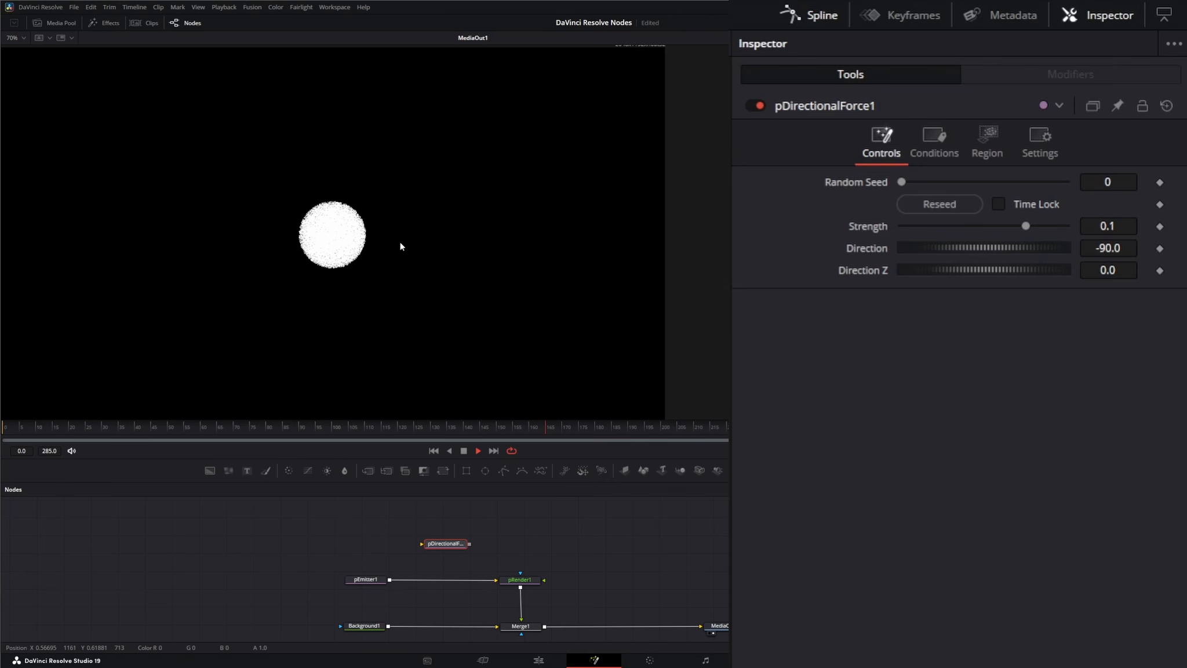
drag(441, 547, 437, 583)
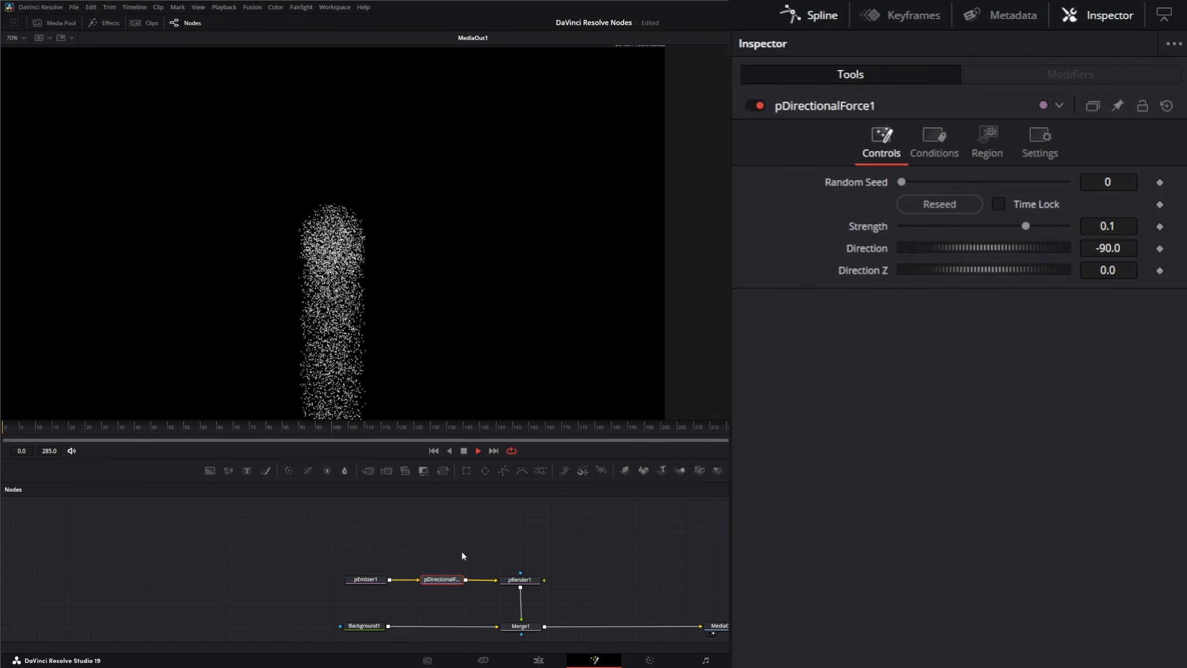
drag(441, 579, 446, 577)
Move the particle emitter from the middle of the frame to its upper-left area
click(365, 579)
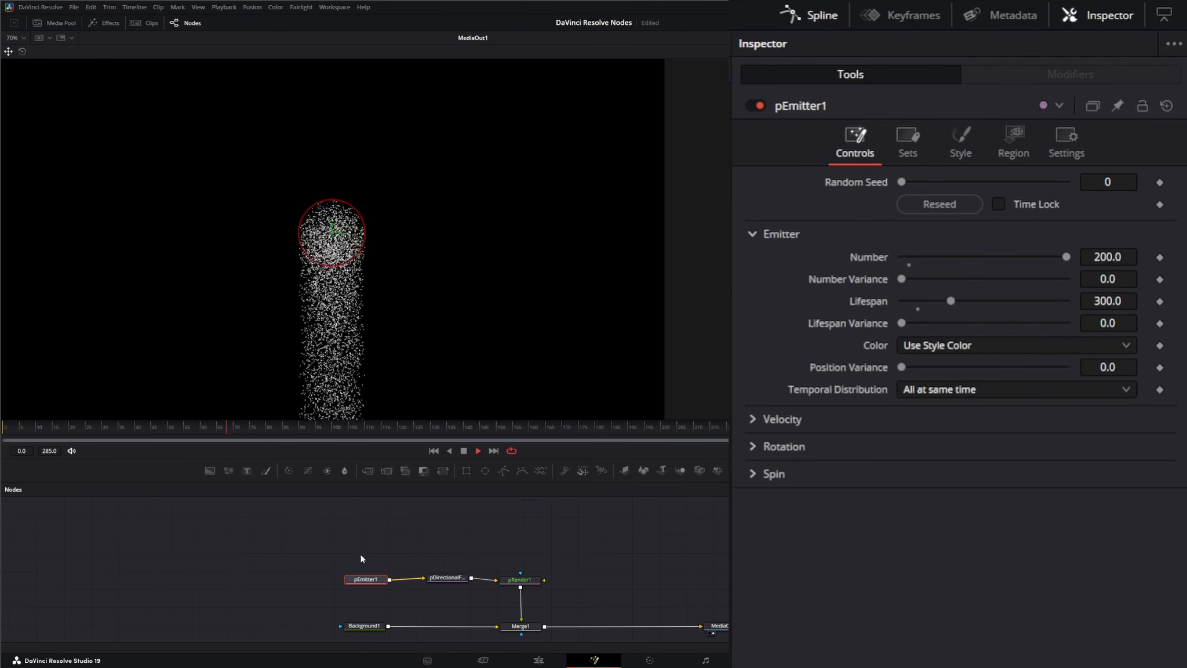
drag(340, 239, 146, 187)
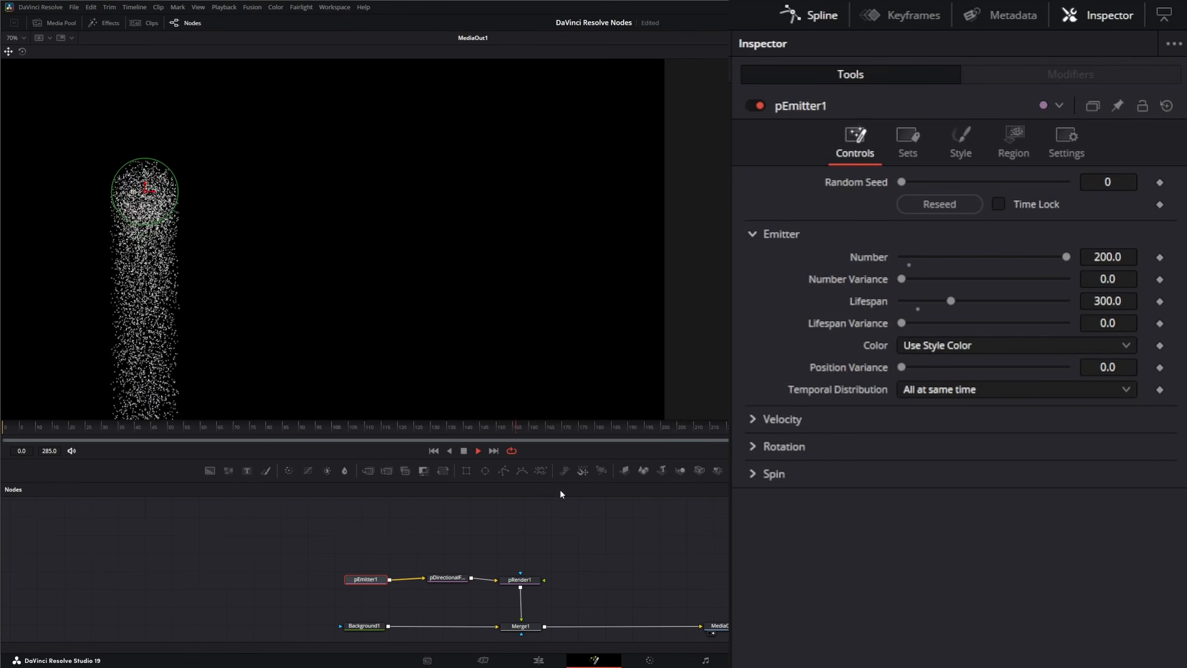
Reseed the directional force twice, and switch its Time Lock on and back off
click(454, 580)
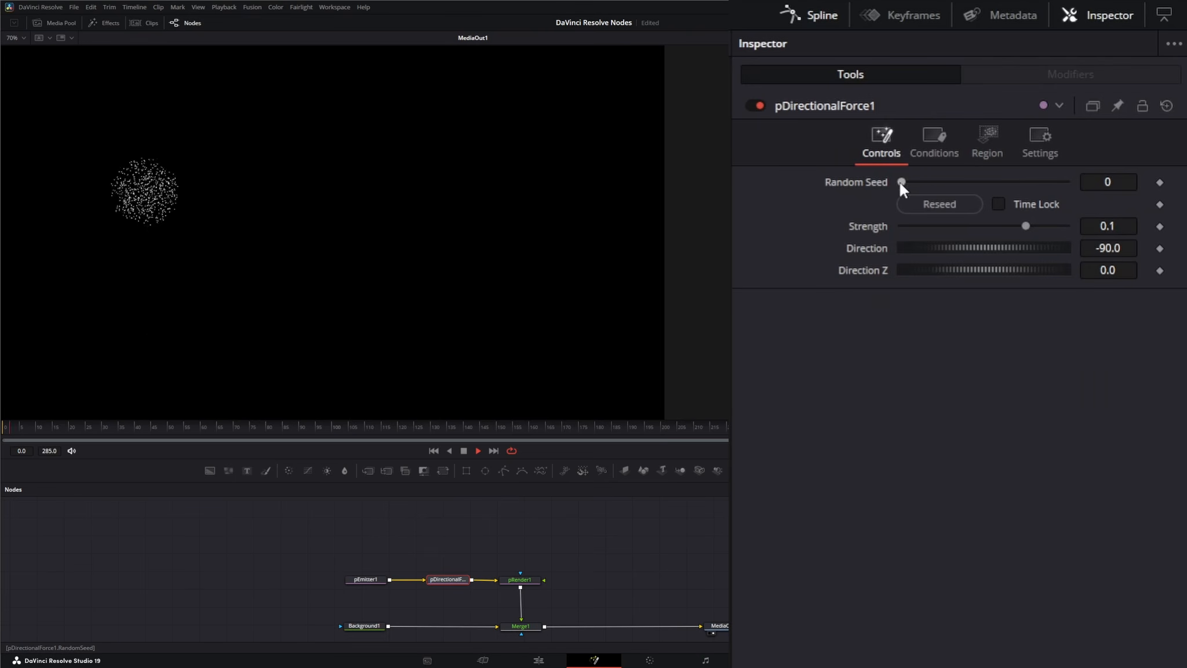
mouse_move(903, 181)
mouse_down()
mouse_move(1012, 176)
mouse_move(881, 183)
mouse_up()
click(937, 205)
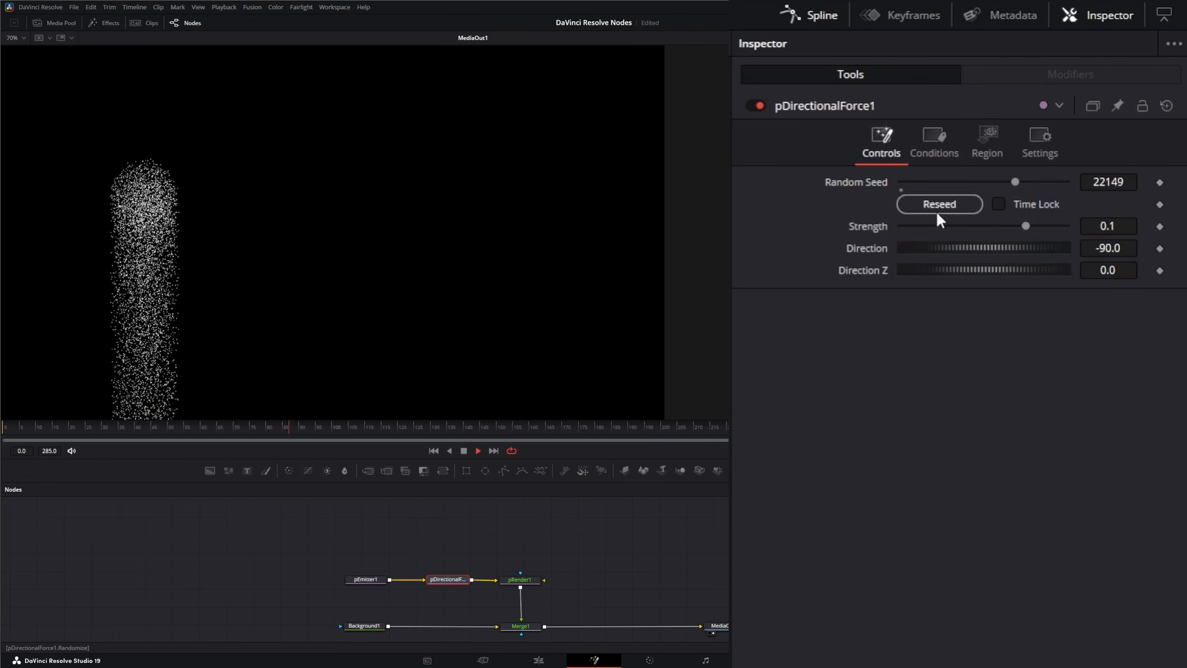
click(936, 204)
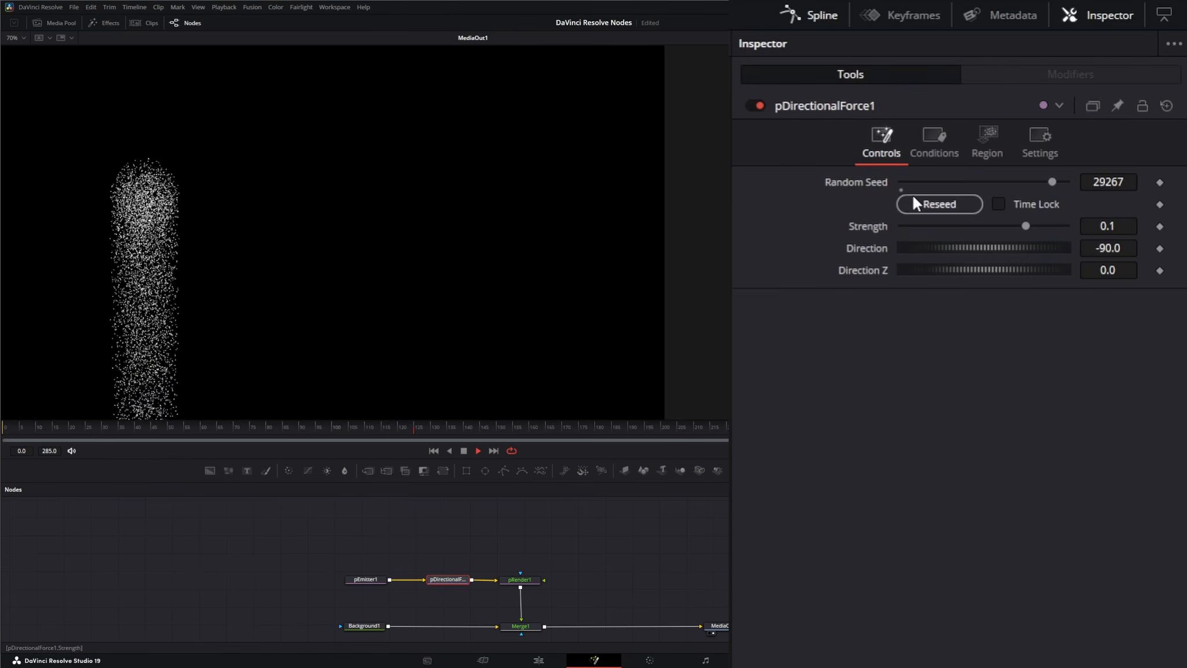
click(999, 203)
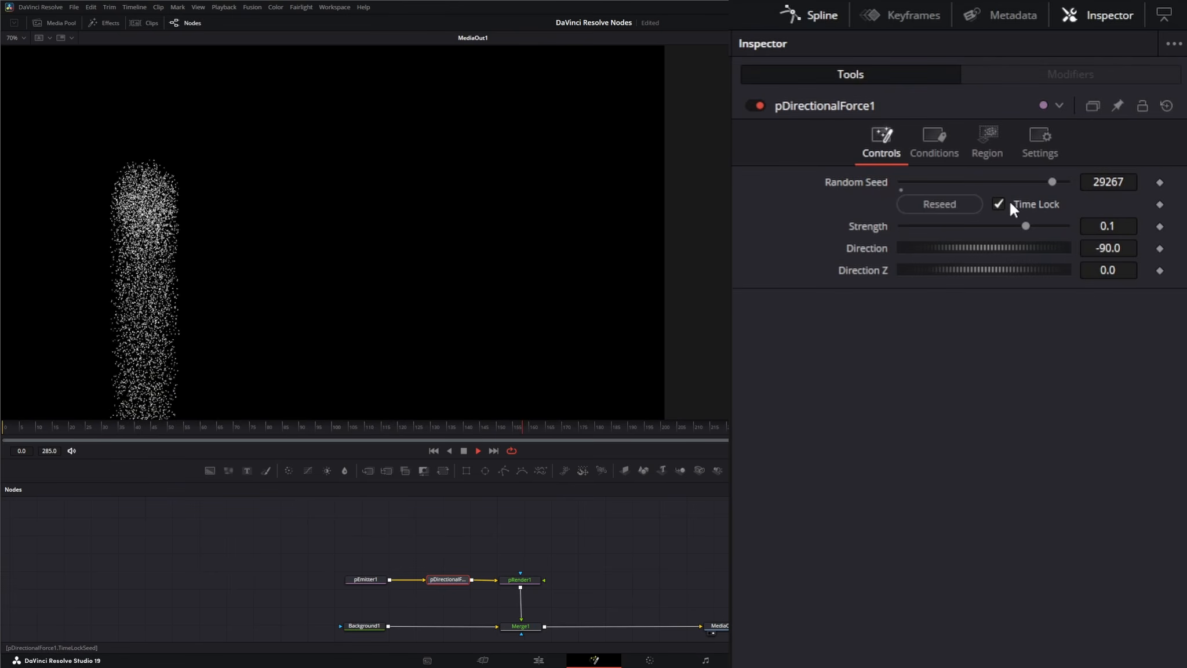
click(999, 203)
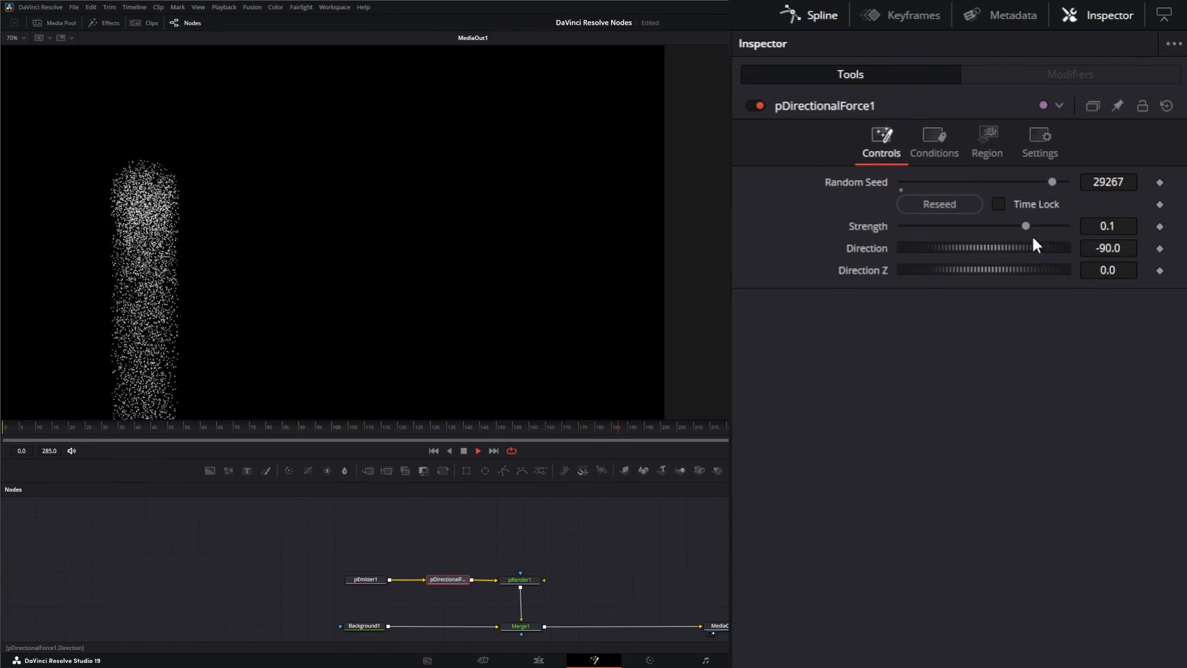
Try lower Strength values such as 0.0698 and 0.0088 on the directional force, and reset Strength to its default
mouse_move(1026, 224)
mouse_down()
mouse_move(1045, 223)
mouse_move(1012, 225)
mouse_up()
click(1117, 227)
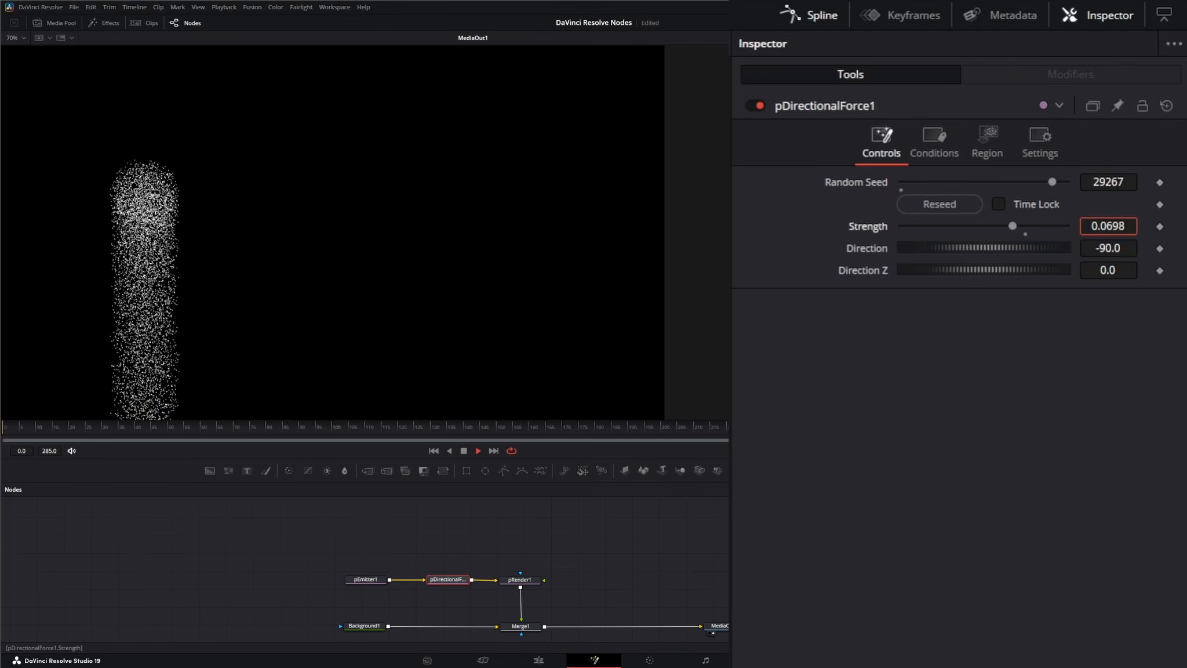
drag(1112, 226, 1006, 237)
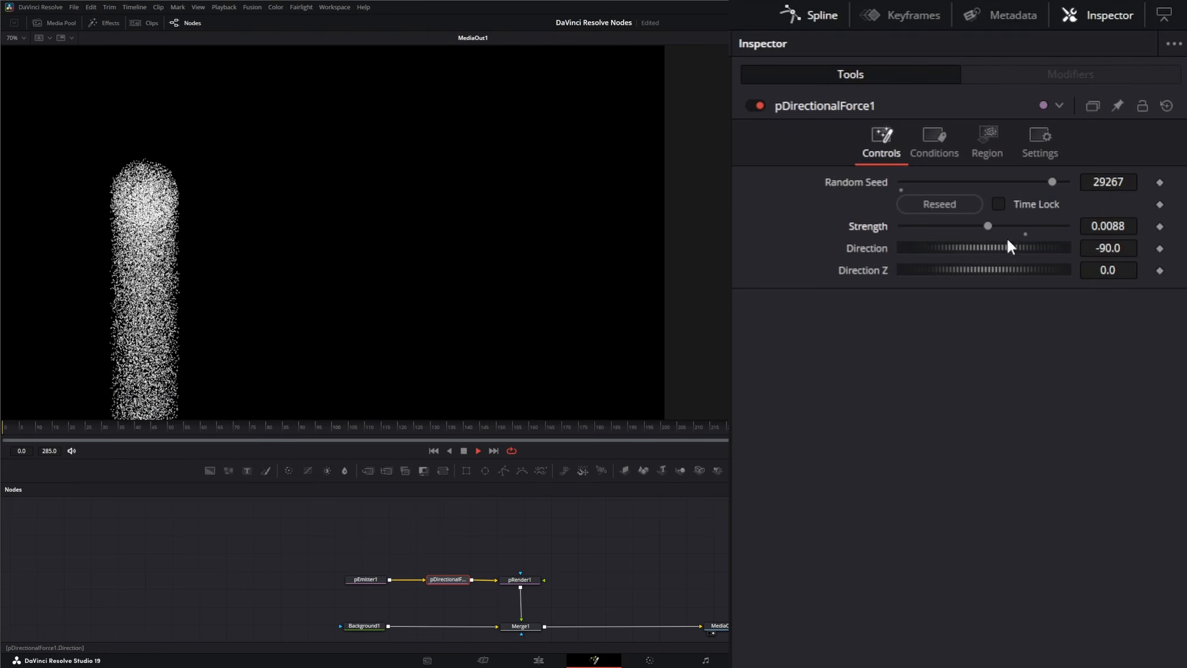
double_click(868, 226)
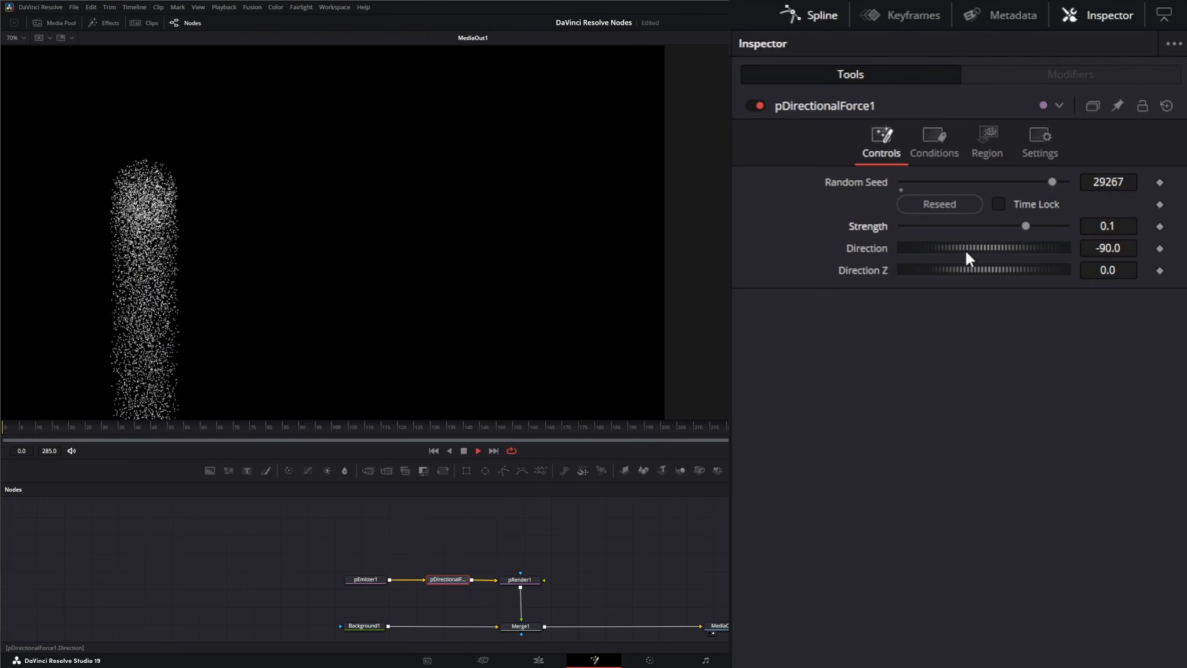
Set the directional force's Direction to about -6.4 and Direction Z to about -71, and stop playback
drag(965, 247, 989, 269)
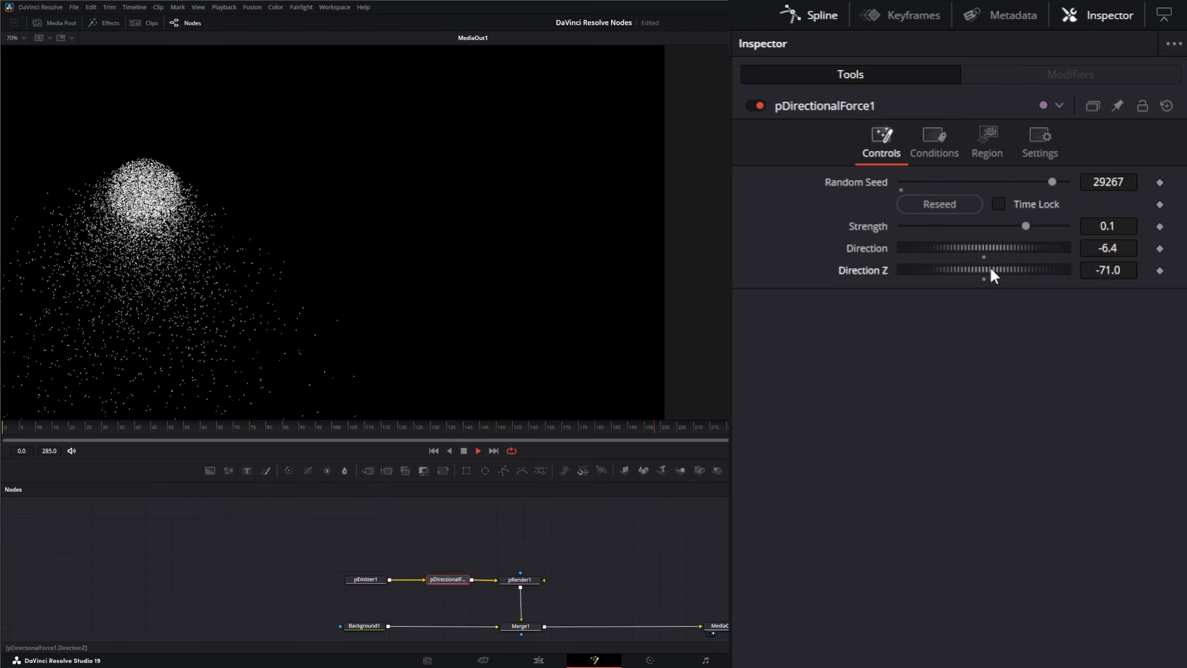
click(463, 451)
Play the animation while trying out the directional force's Probability and Age conditions, returning Probability to 1.0 and Age to 0.0–1.0
click(945, 145)
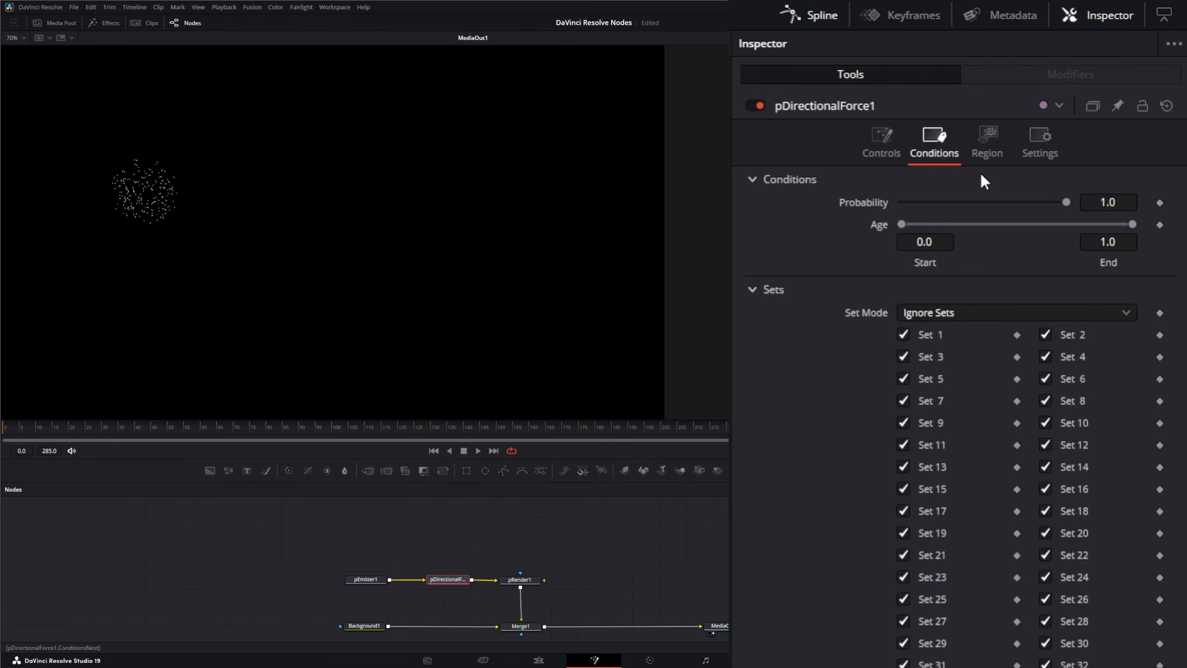
click(478, 450)
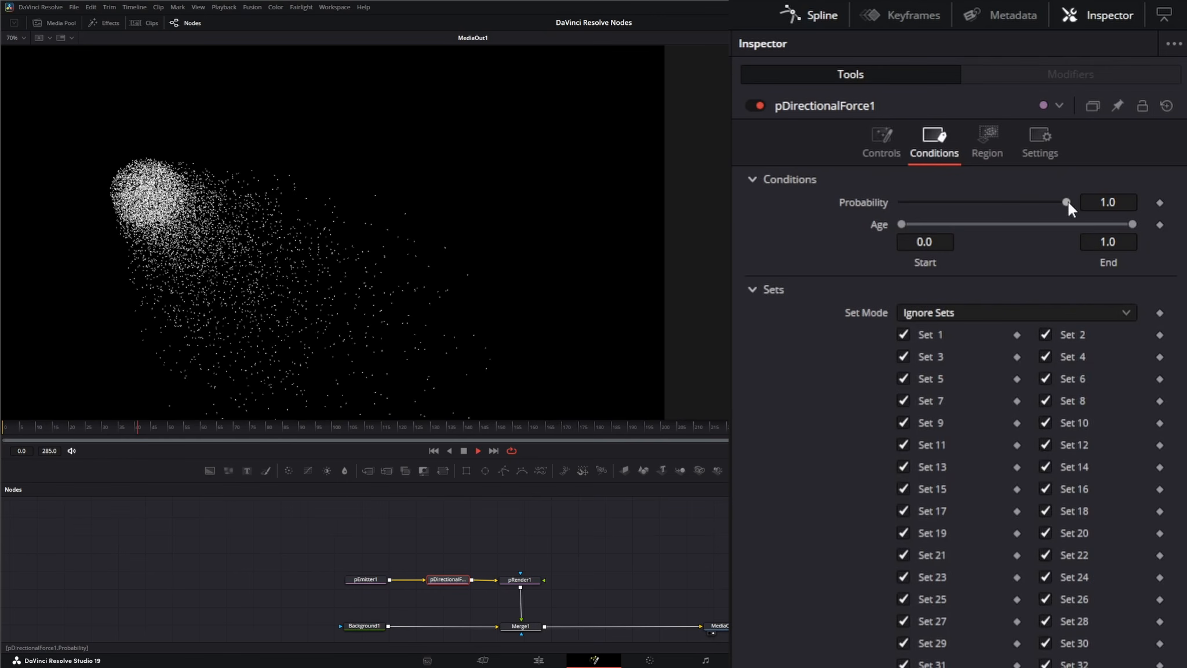
drag(1067, 202, 1130, 206)
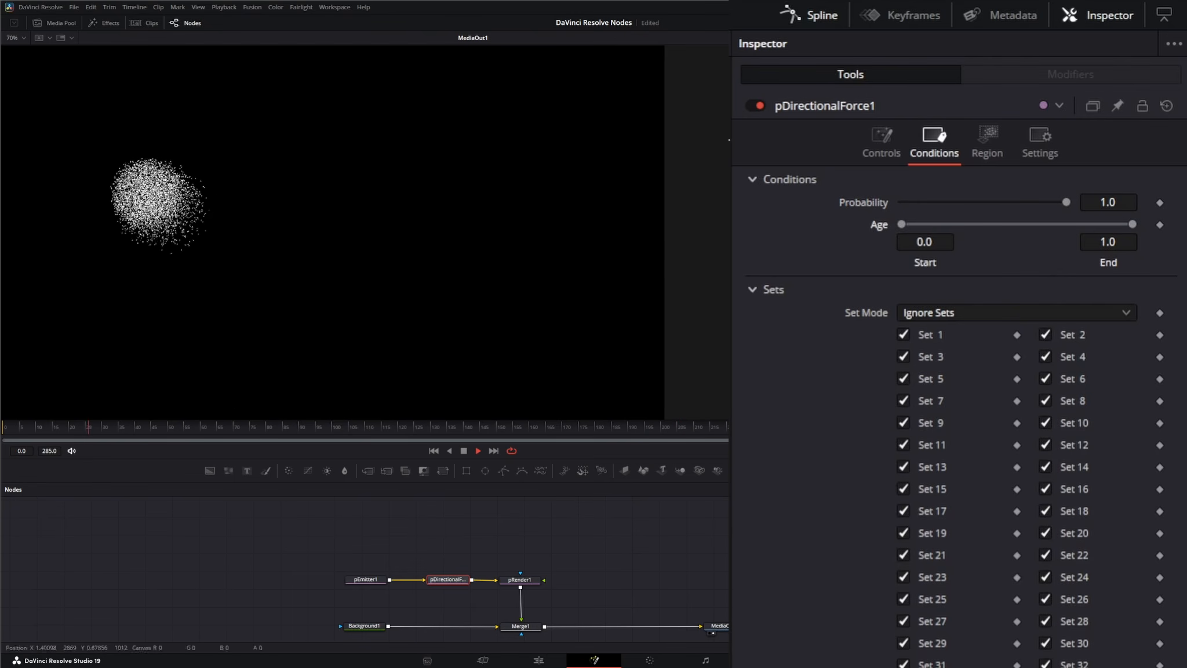
Examine the directional force's Region Mode and Region options, keeping the current choices, and return to the first frame
click(994, 134)
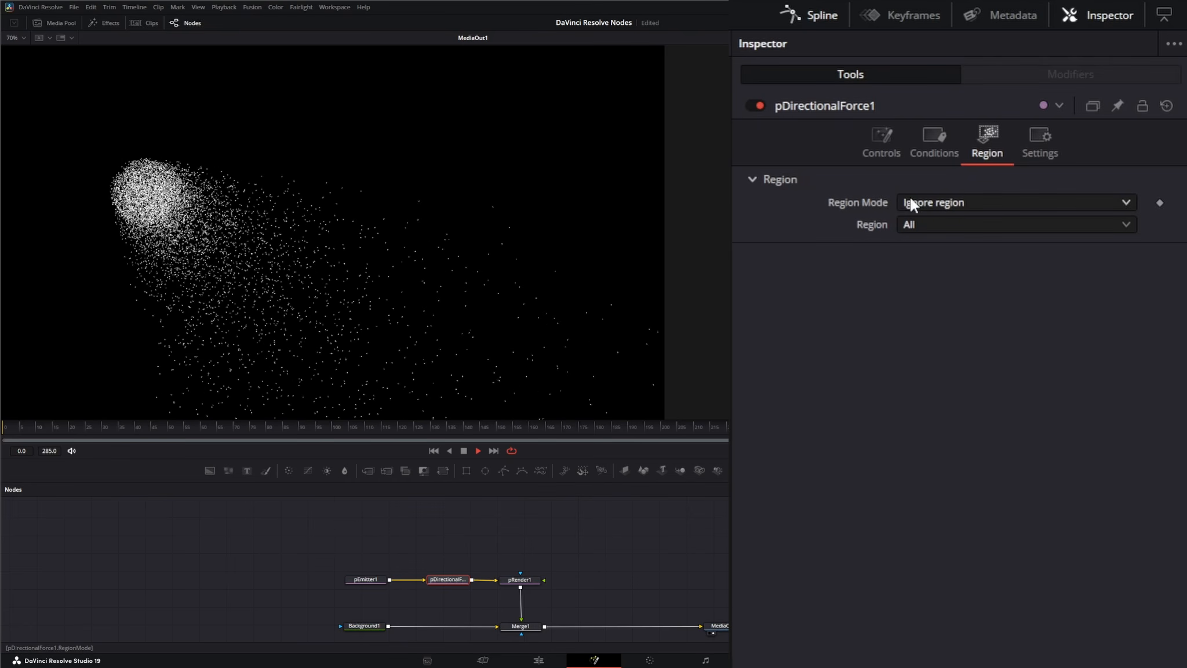
click(933, 201)
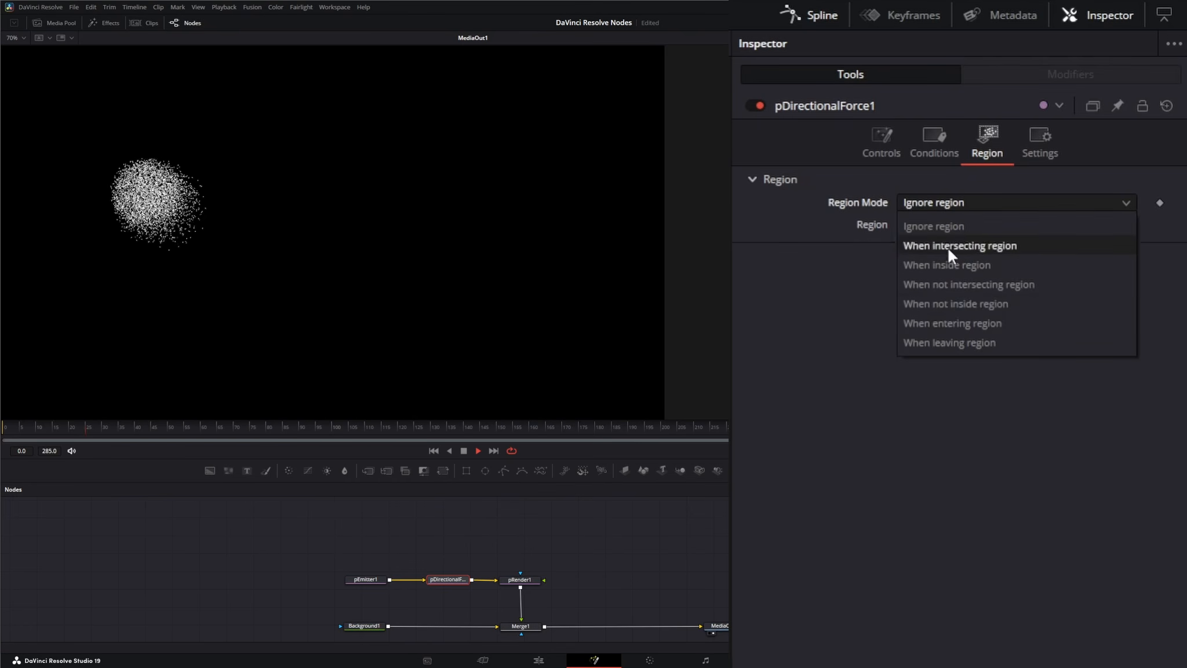
click(787, 341)
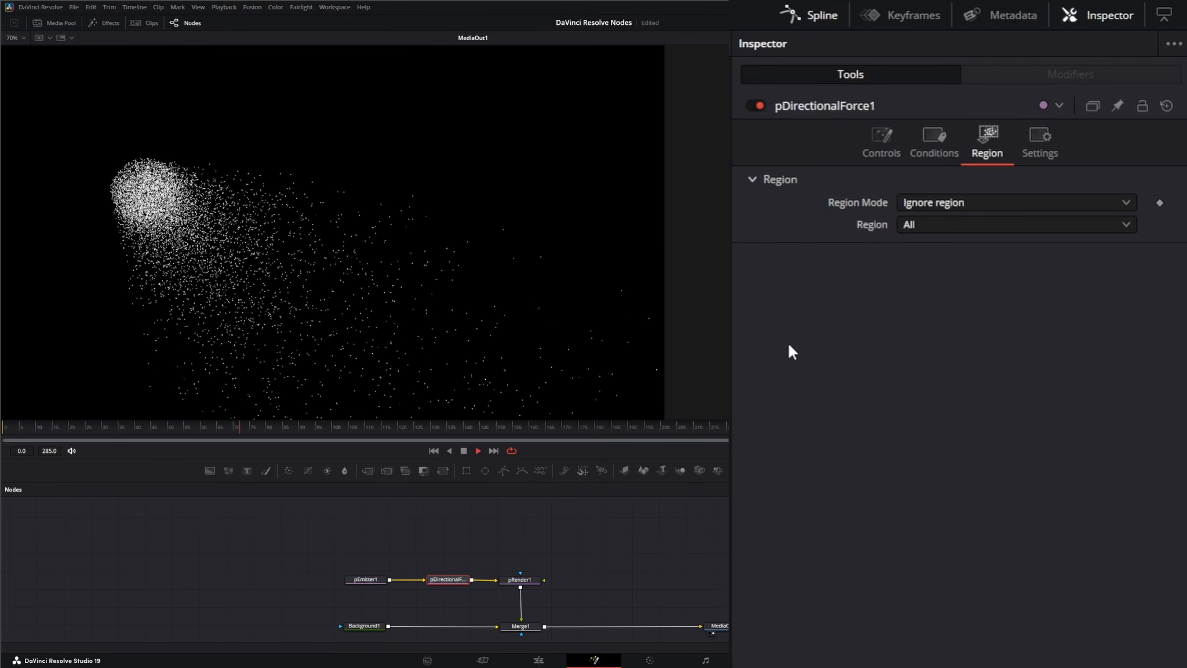
click(925, 225)
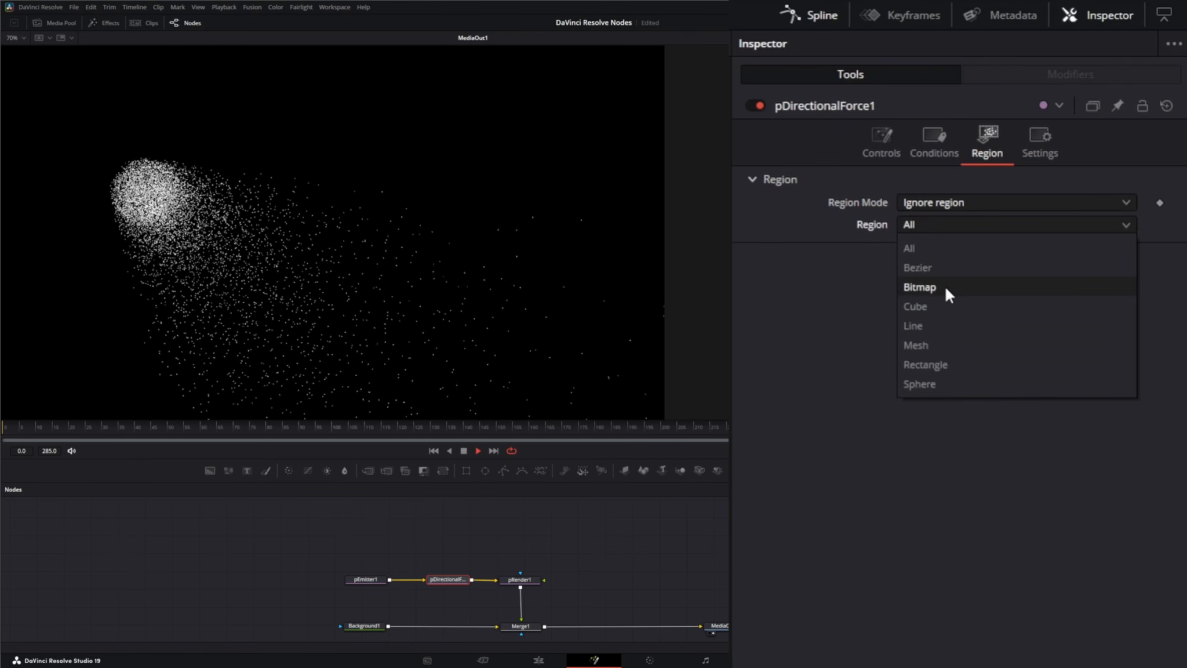
click(814, 334)
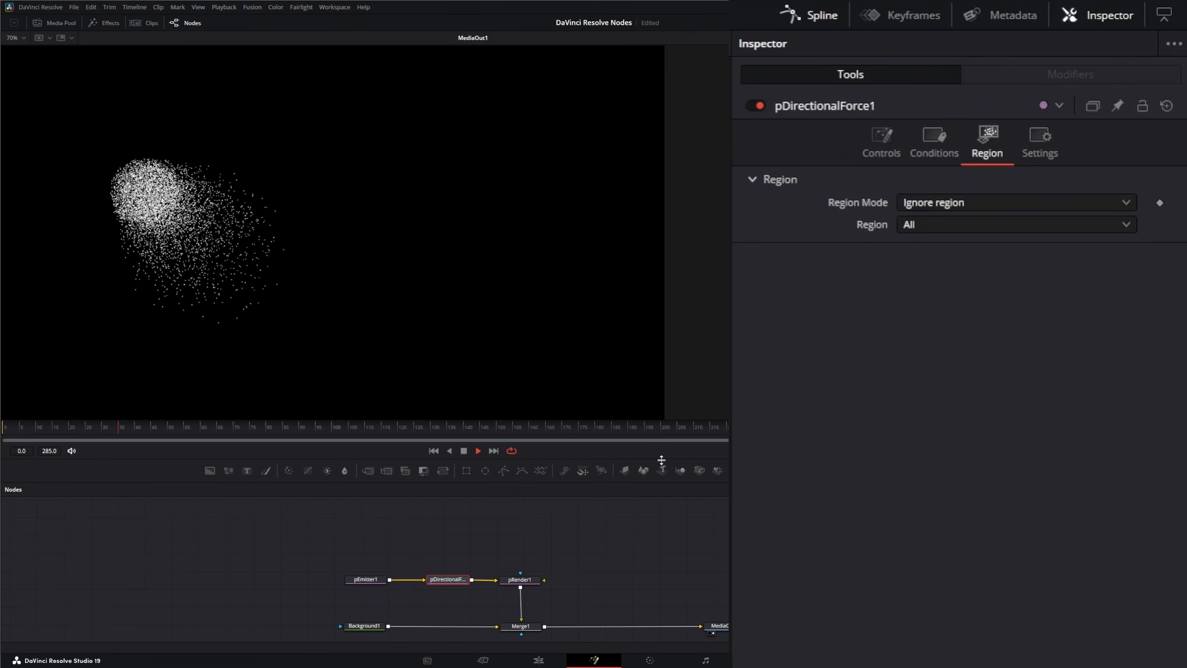
click(434, 451)
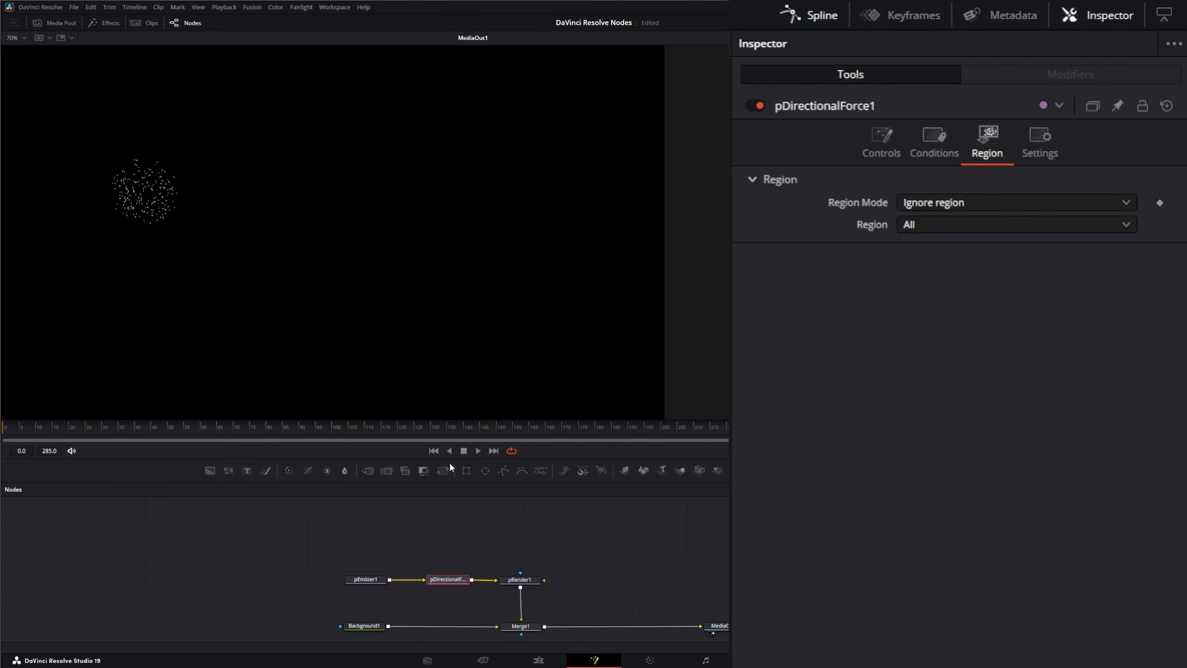
Play the animation and change pEmitter1's emission Region from Sphere to Rectangle
click(479, 451)
click(366, 578)
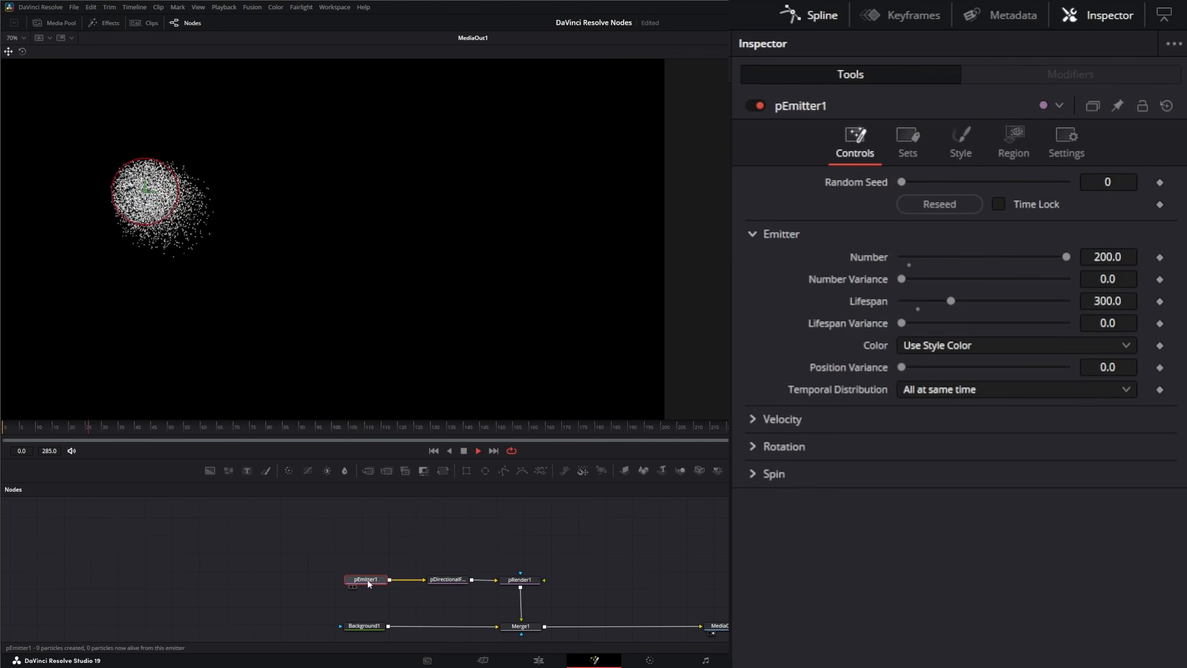
click(1009, 141)
click(913, 204)
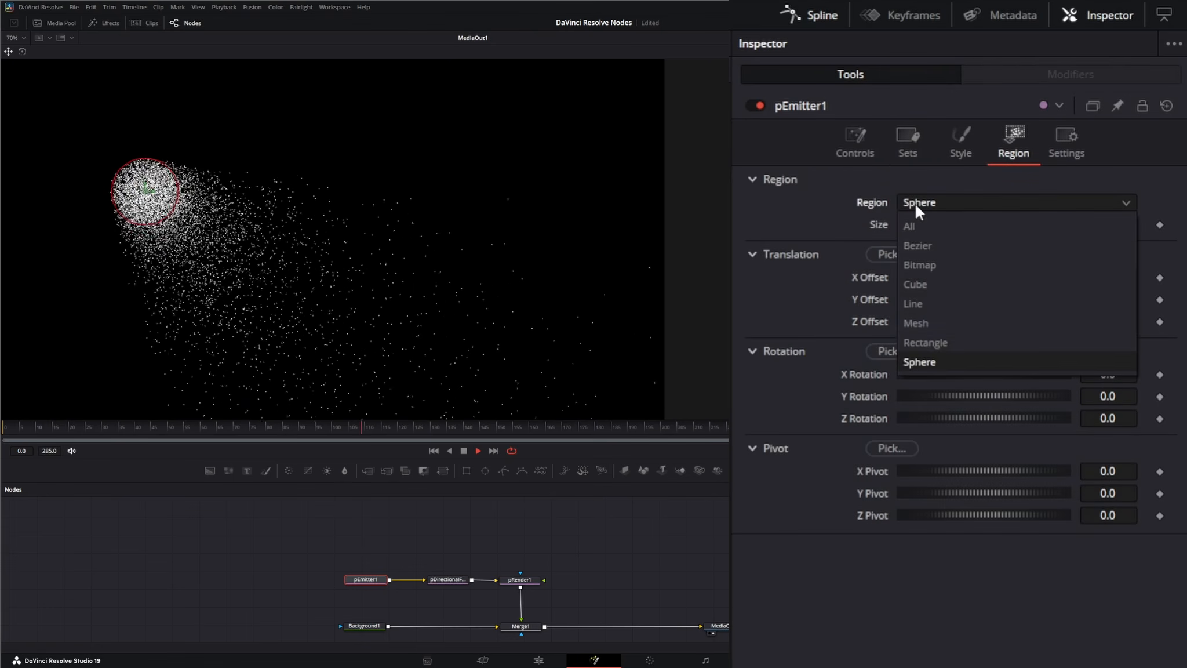
click(926, 343)
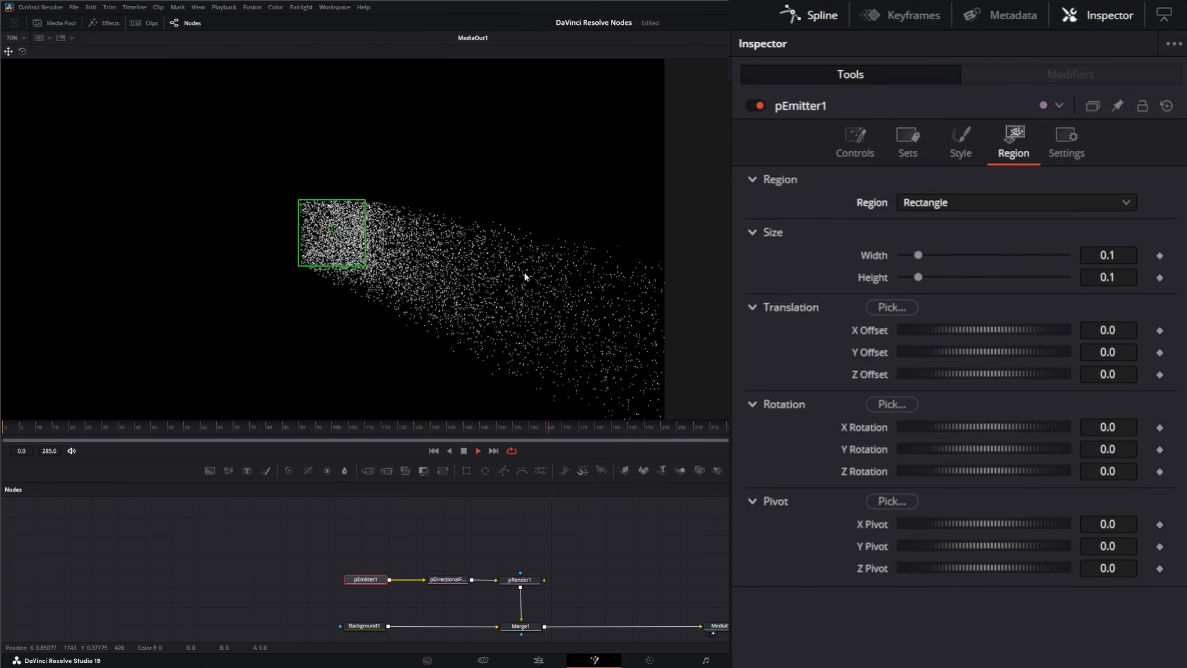
Reset pDirectionalForce1's Direction to -90.0 and Direction Z to 0.0, and stop playback
click(450, 581)
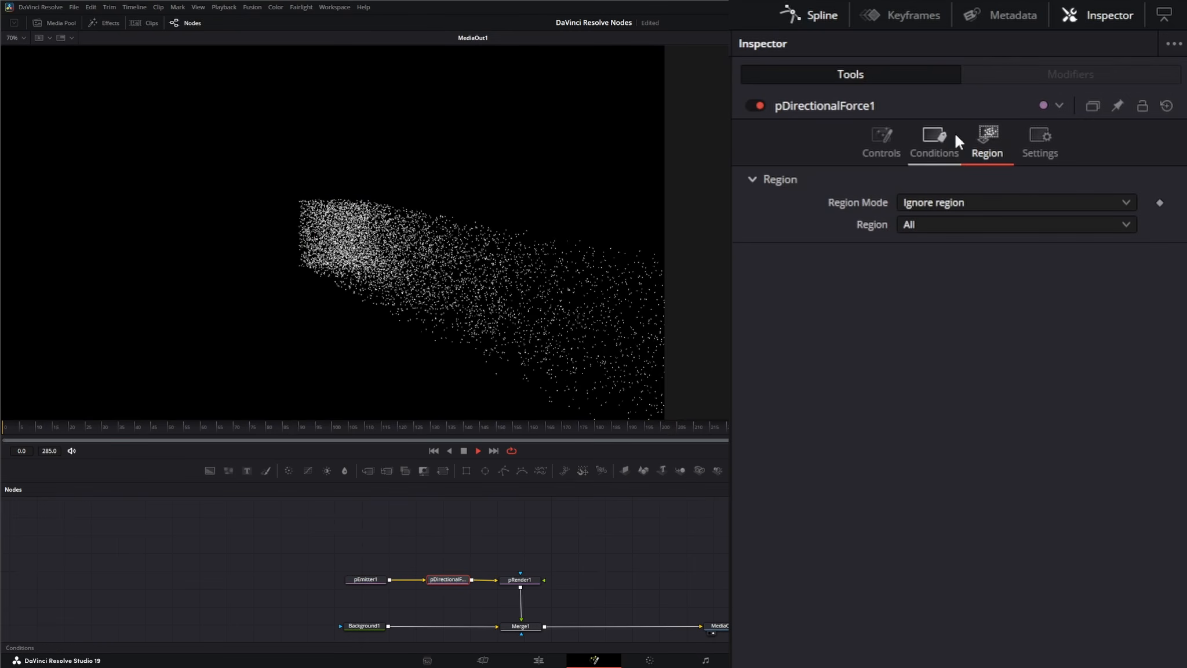
click(879, 139)
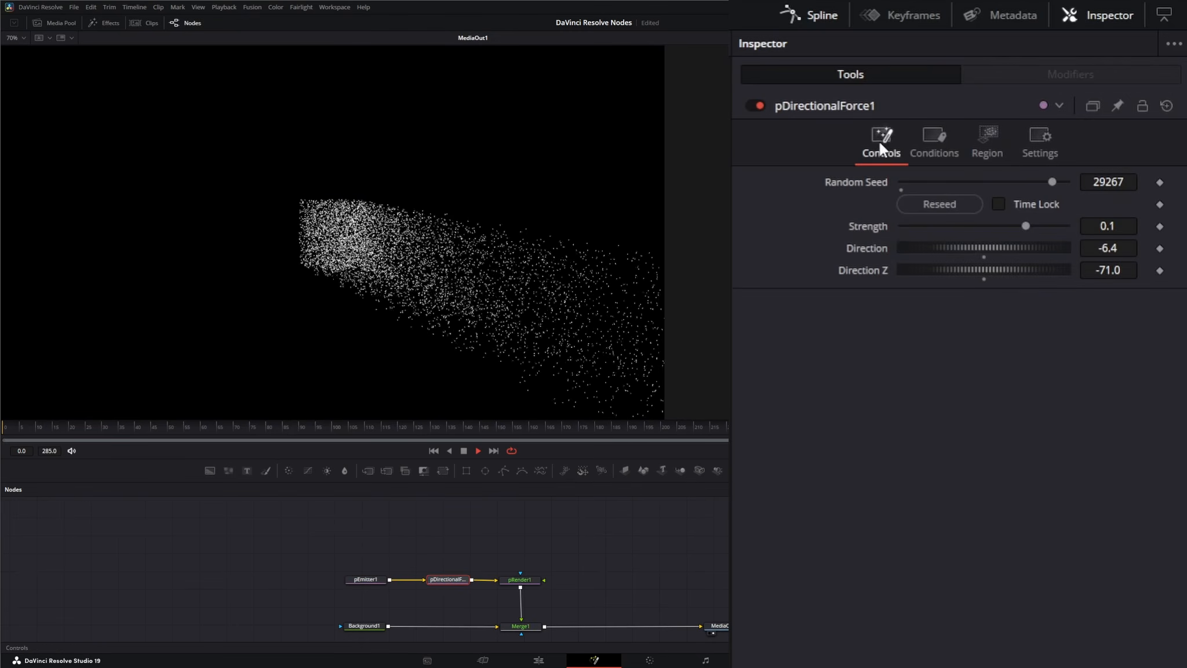
double_click(868, 247)
double_click(868, 268)
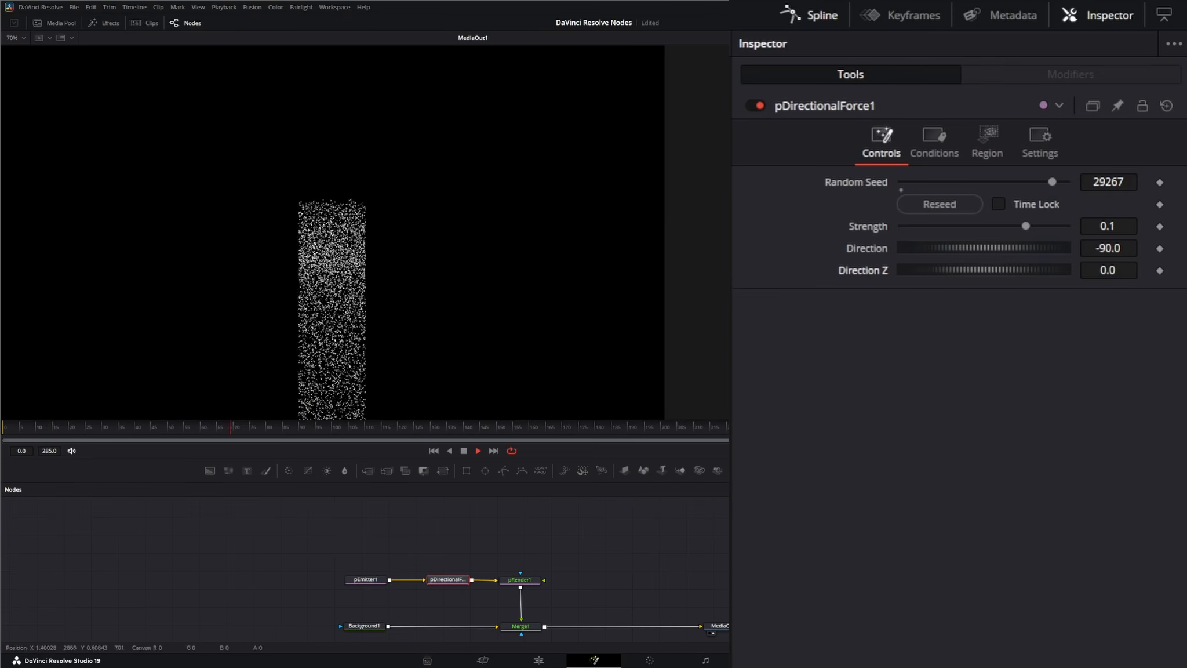
click(464, 451)
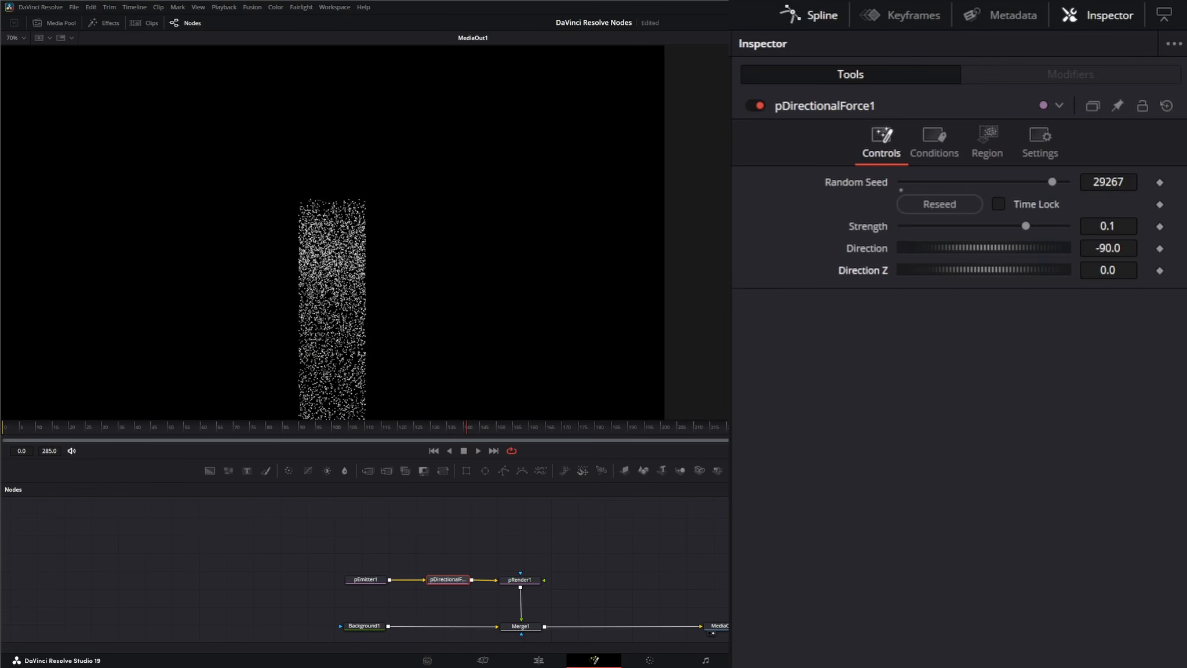
Set the directional force's Region to Bitmap and bring the 4K circle-pattern clip in as a MediaIn node above pEmitter1
click(986, 139)
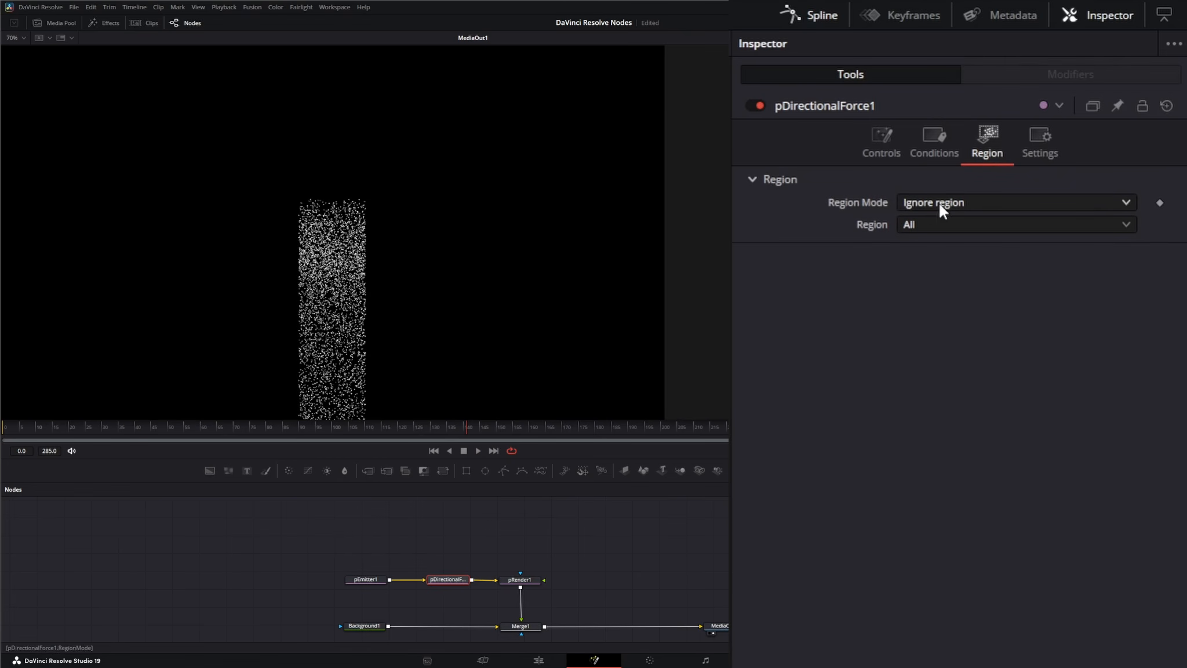
click(926, 224)
click(942, 287)
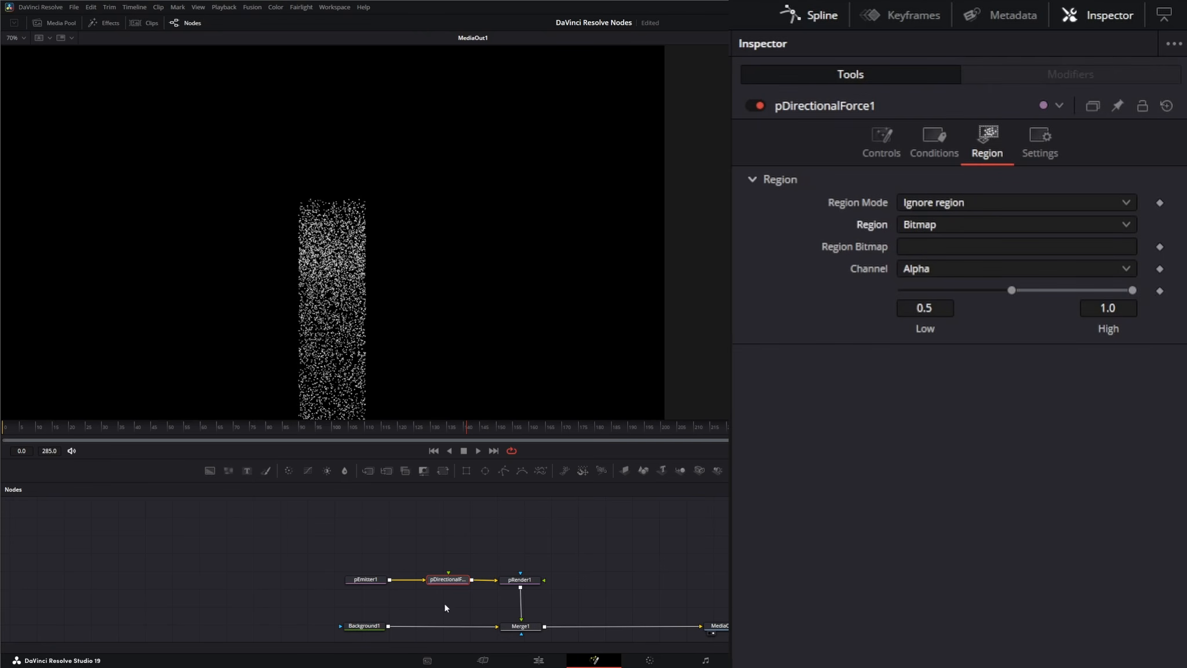
drag(448, 572, 449, 532)
drag(447, 536, 379, 549)
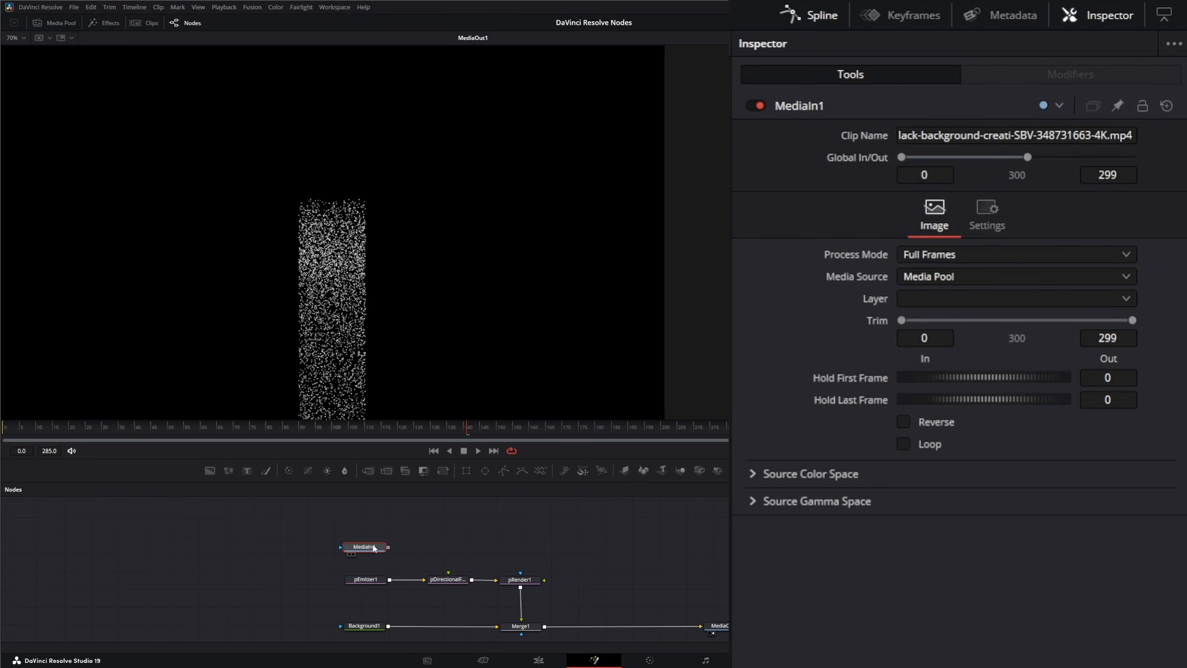
Preview the MediaIn1 clip in the viewer with a short playback, and return the viewer to MediaOut1
key(1)
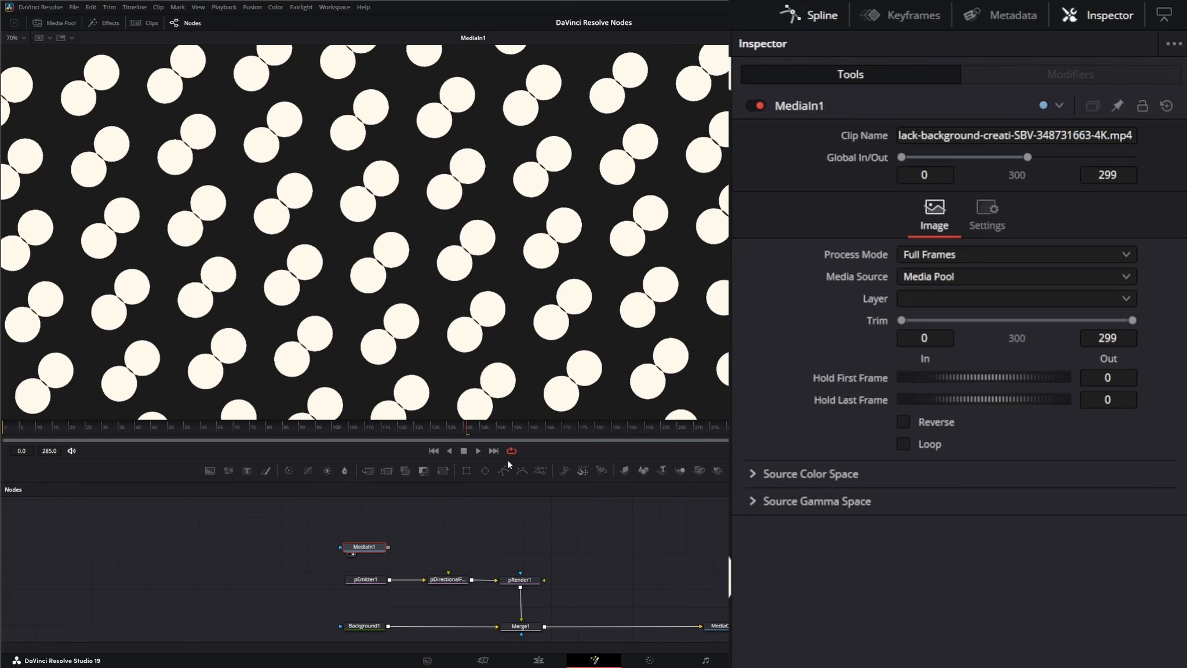
click(477, 451)
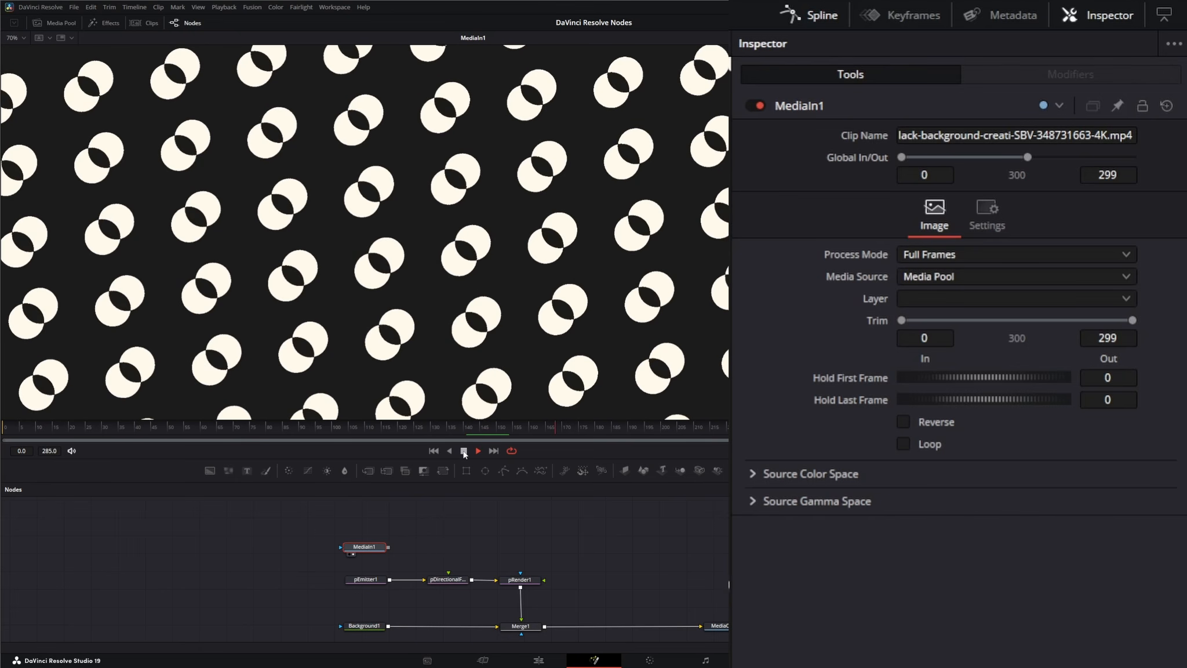
click(464, 451)
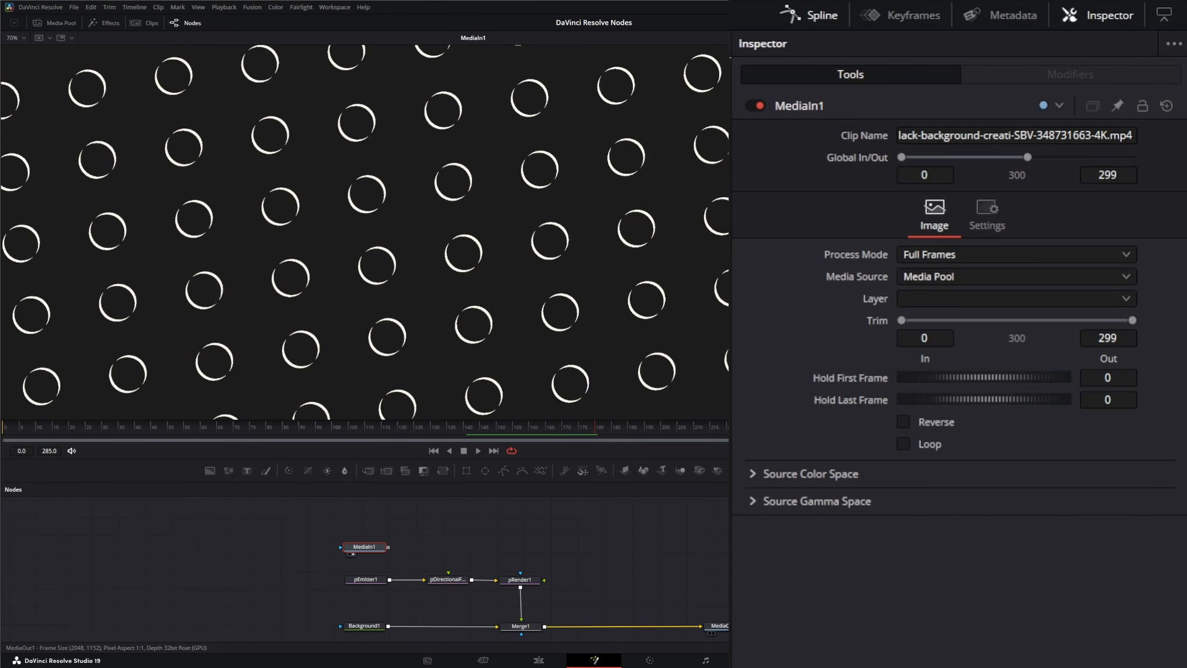
drag(718, 626, 663, 352)
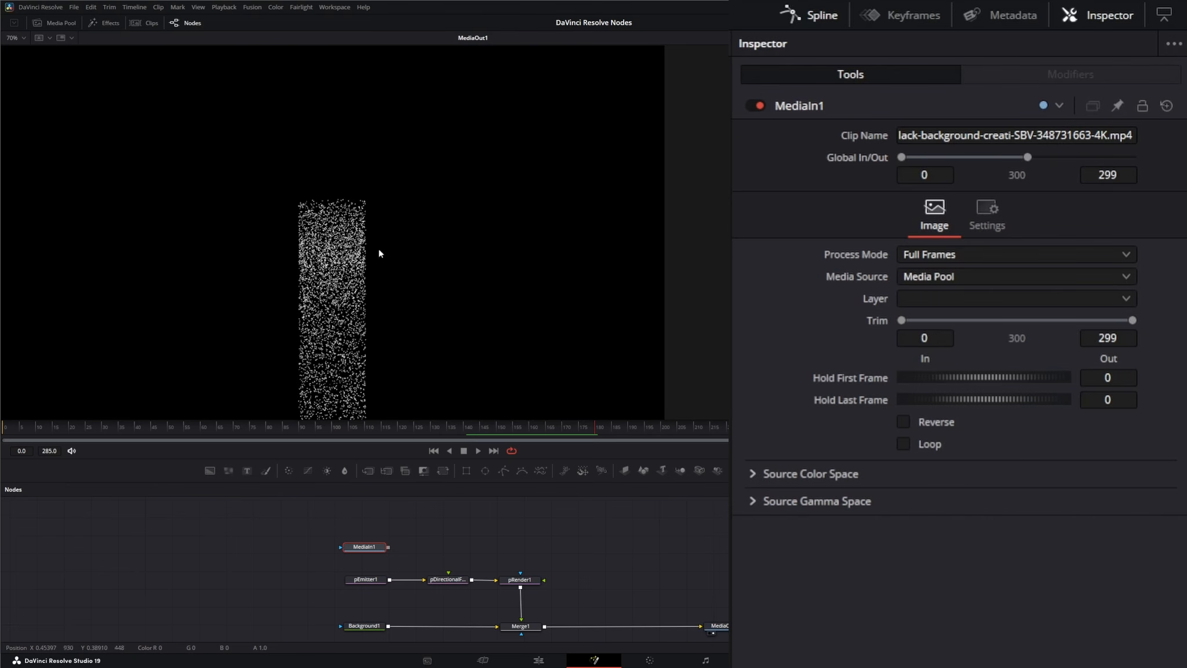
Connect MediaIn1 to pDirectionalForce1's region bitmap input and set Region Mode to When inside region
drag(374, 546, 447, 576)
drag(447, 525, 448, 525)
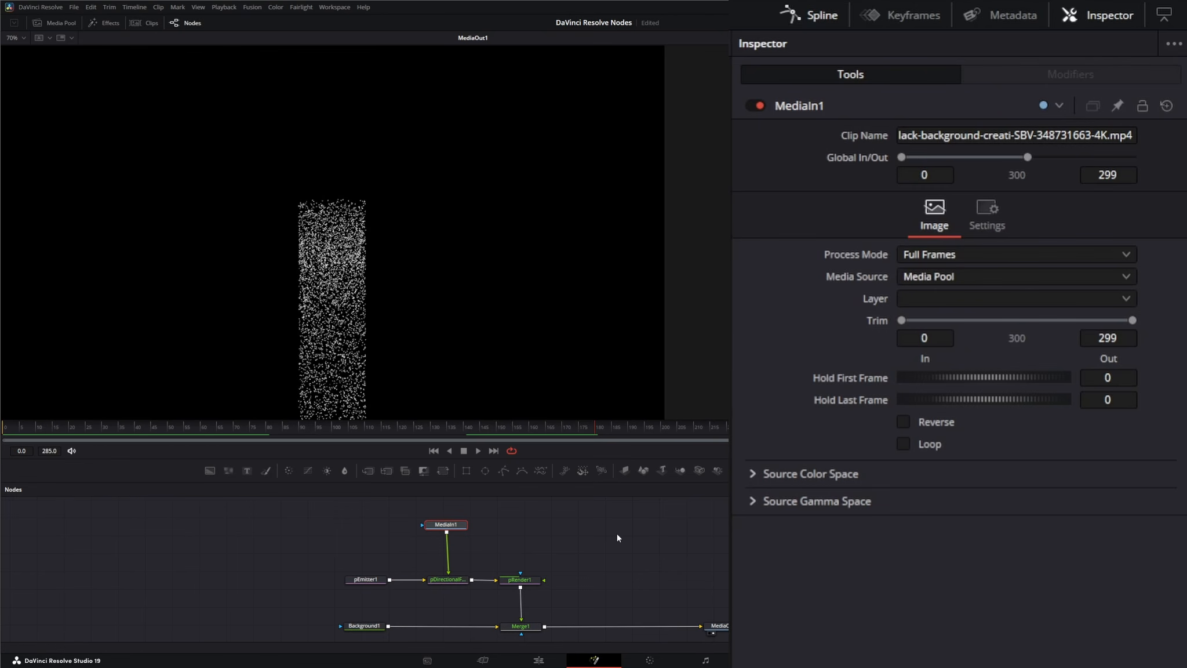
click(448, 578)
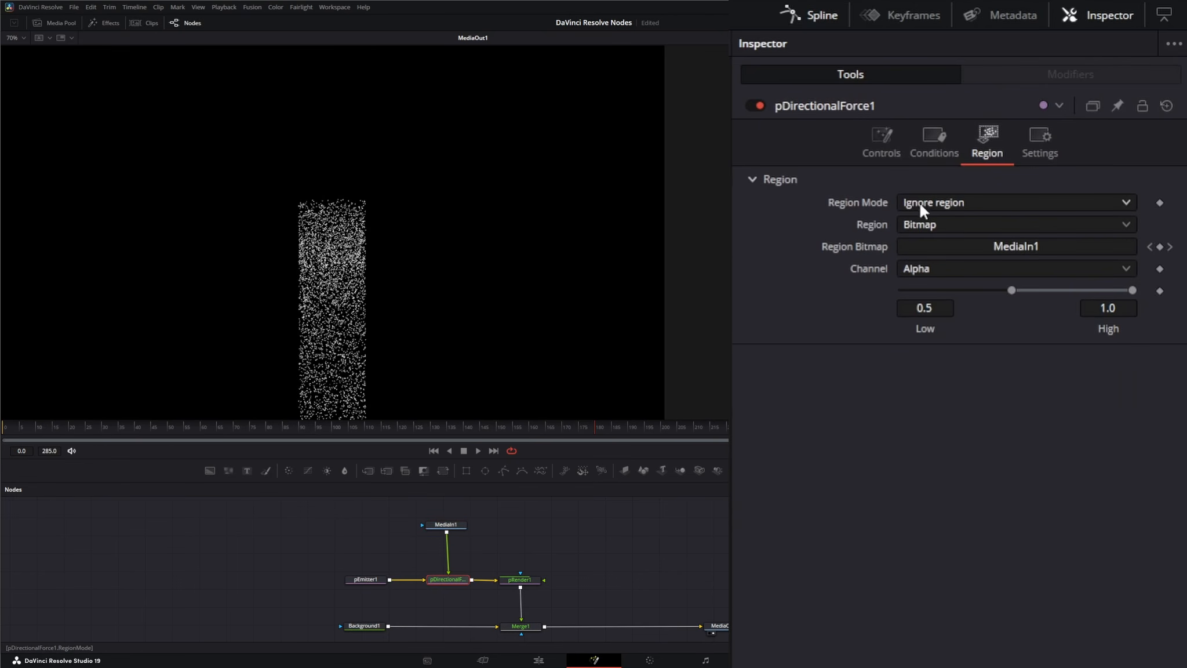
click(946, 204)
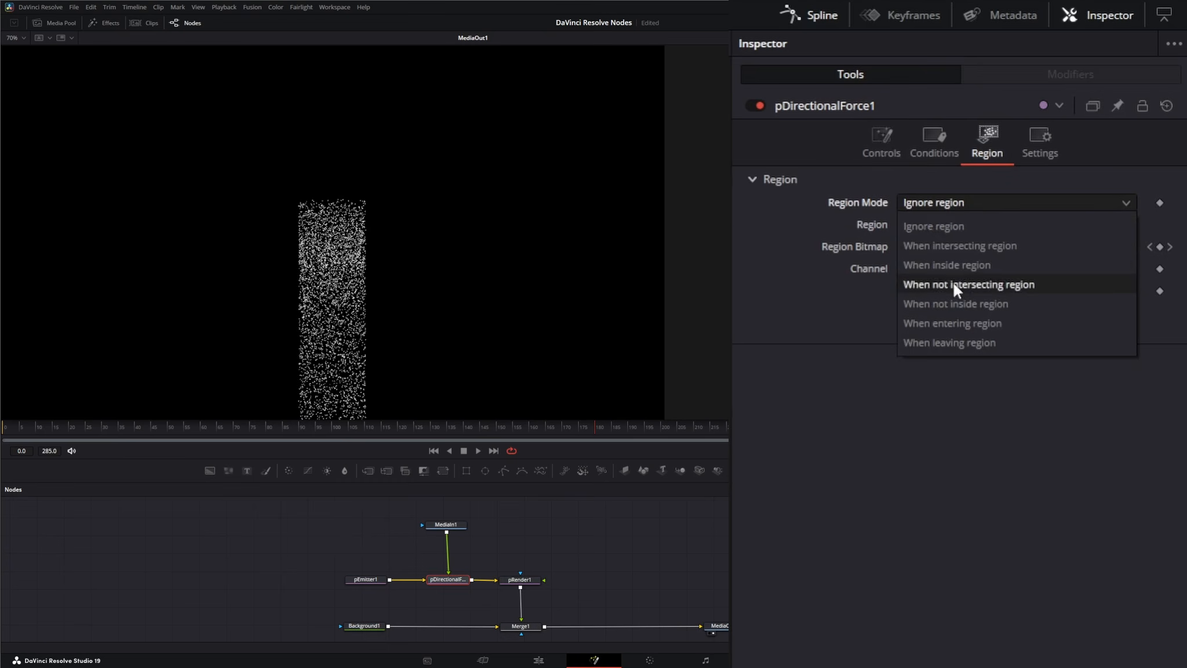
click(955, 264)
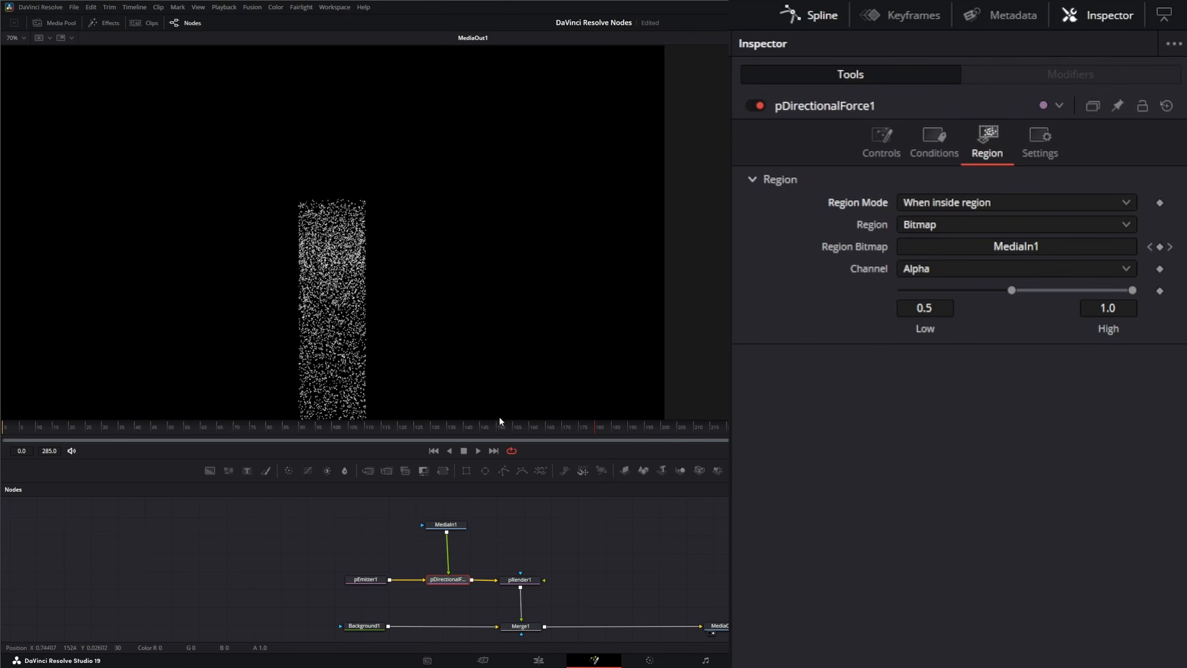
Set the region bitmap's Channel to Luminance and its Low threshold to 0.292 while playing from the first frame
click(935, 262)
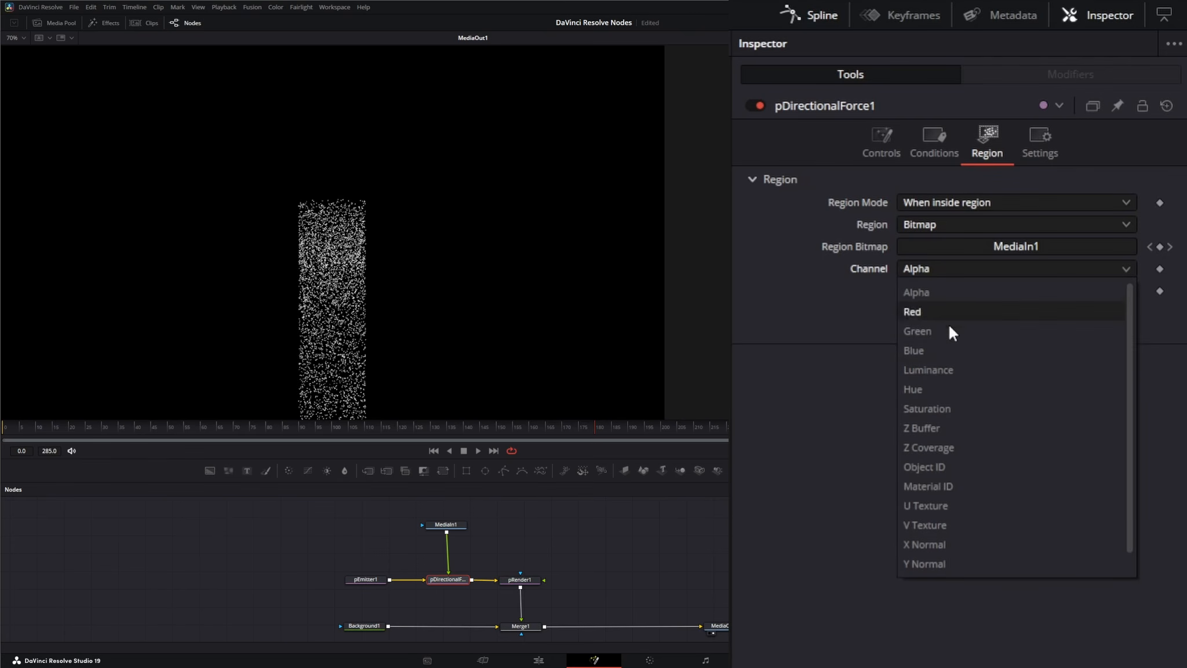
scroll(952, 523, down, 1)
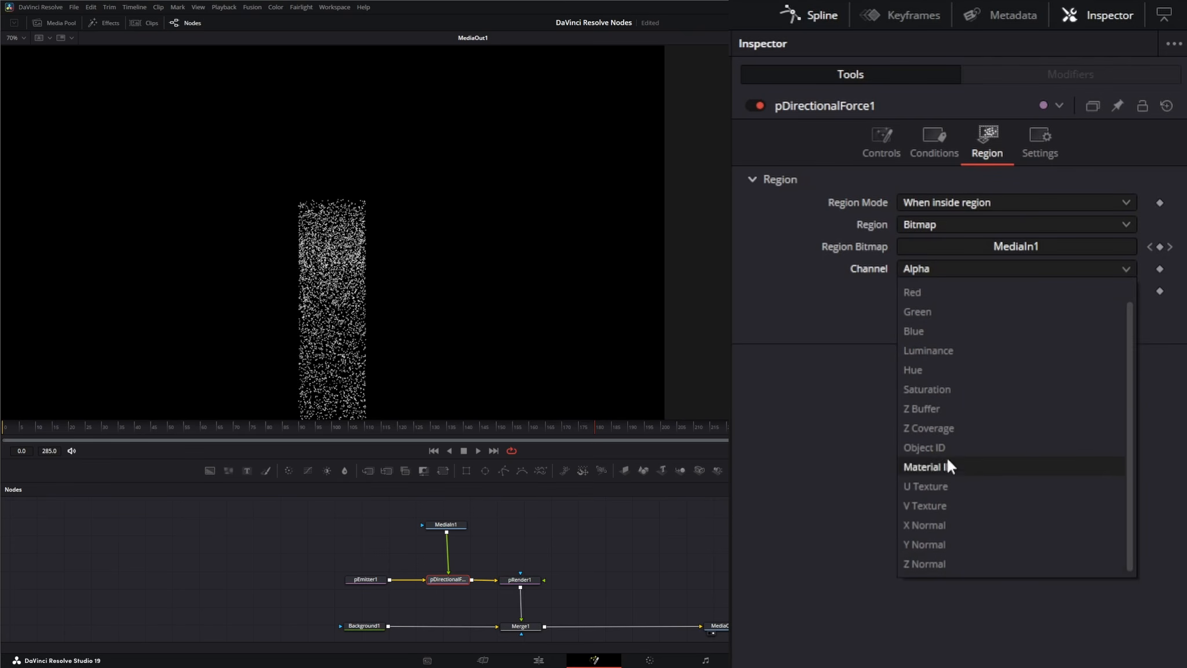
click(947, 350)
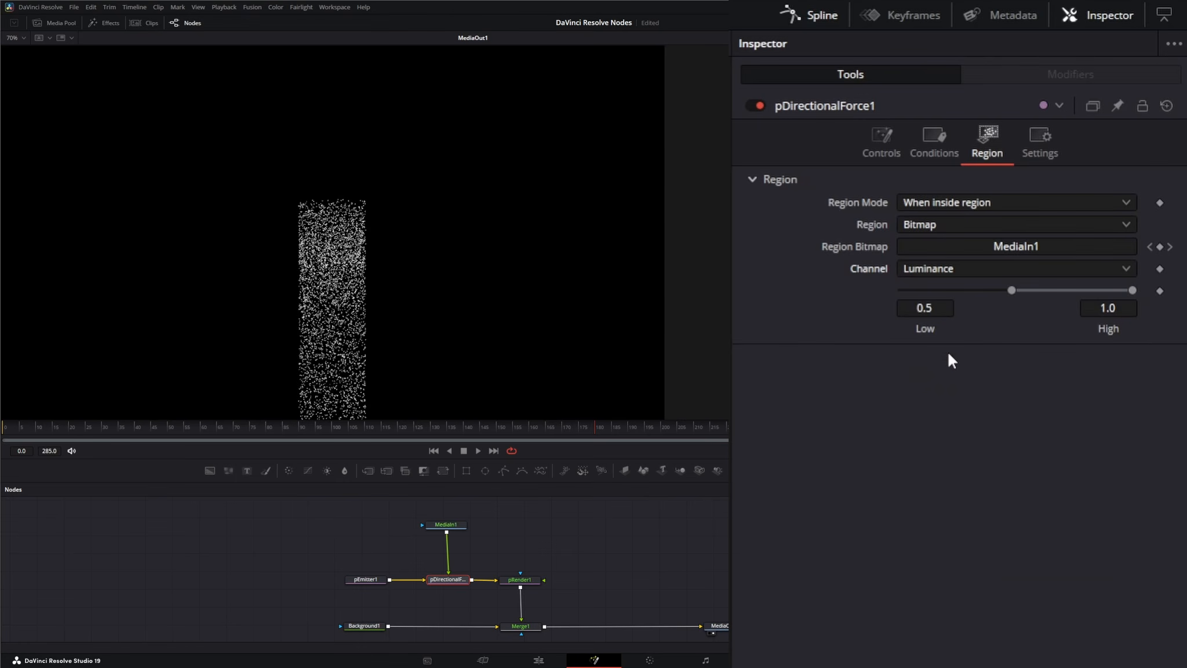
click(434, 451)
click(478, 451)
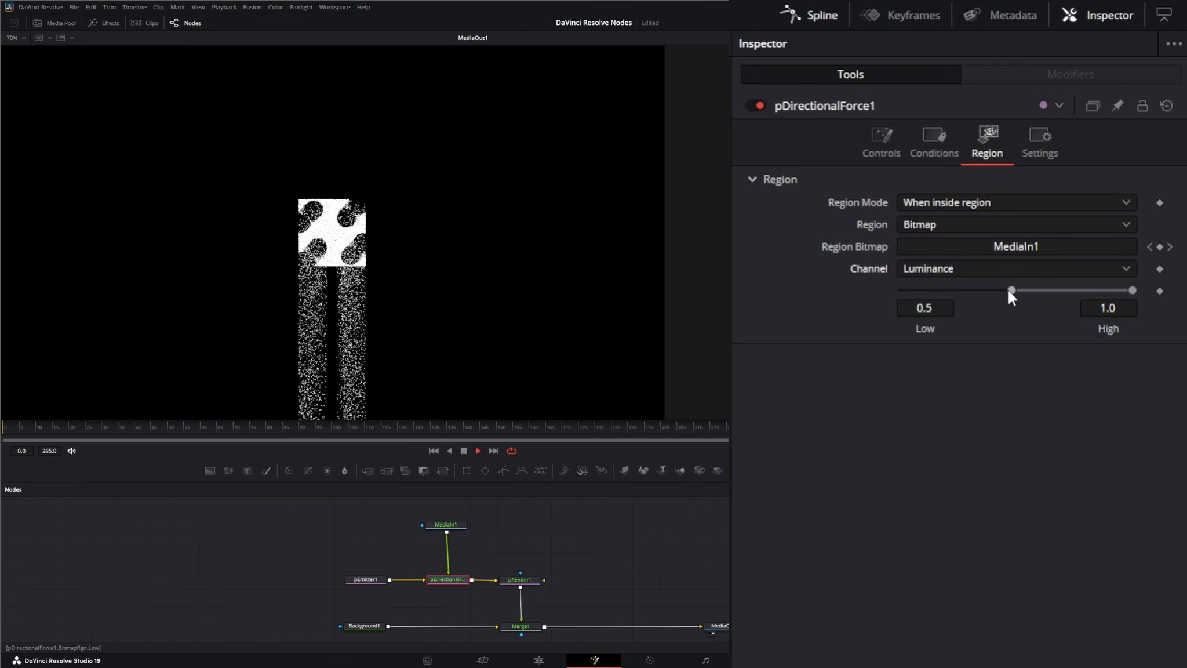
drag(1009, 290, 965, 290)
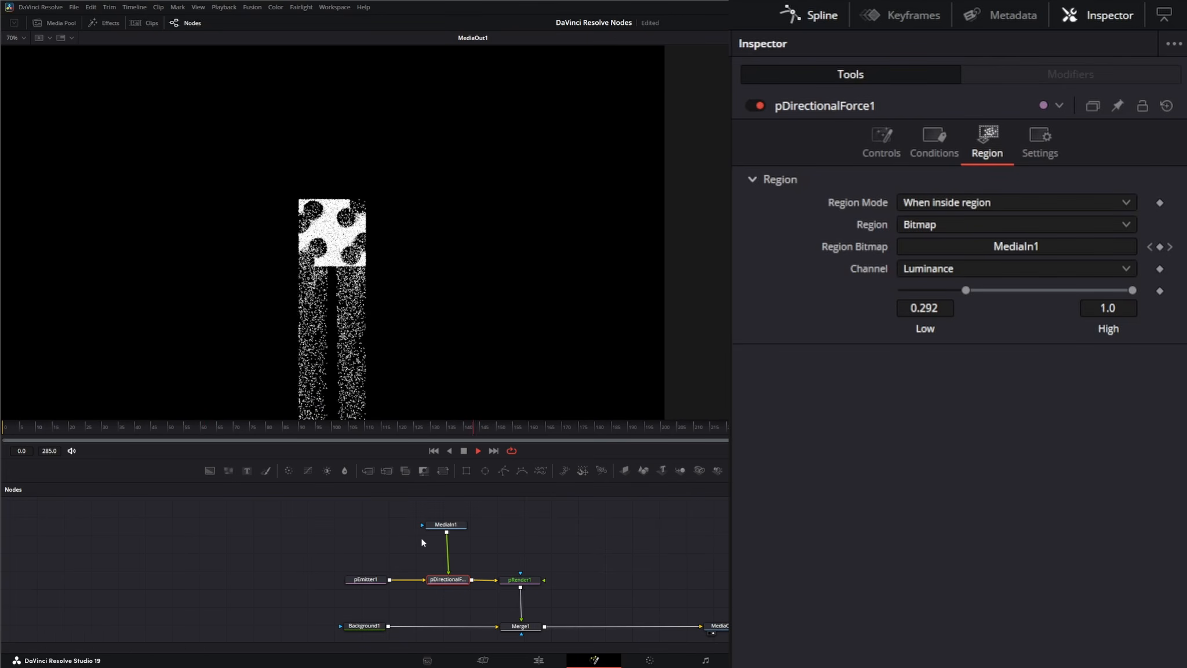
Try a Velocity of 0.5 on pEmitter1, reduce it to 0.001, and stop playback
click(371, 582)
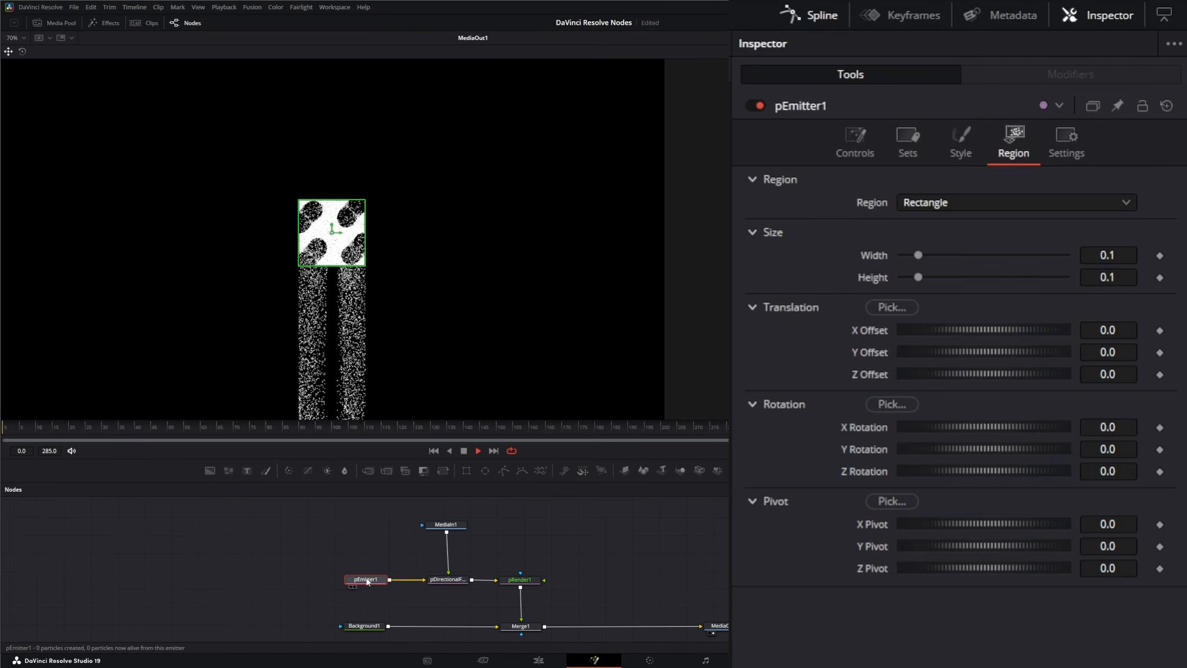
click(854, 140)
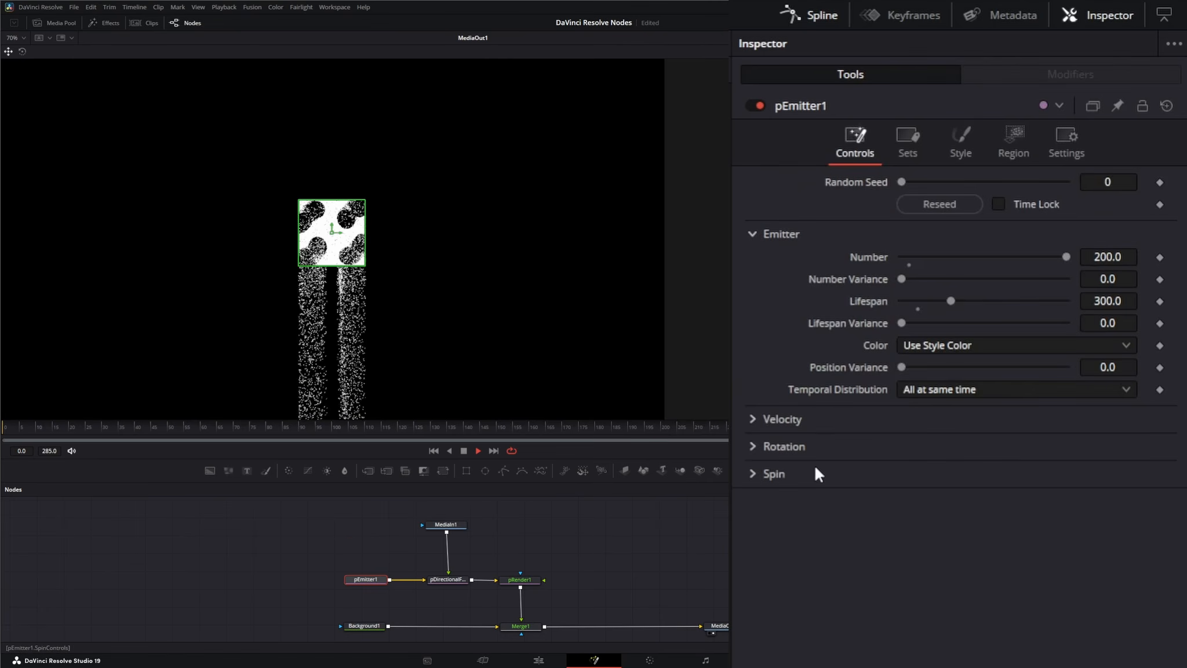
click(753, 418)
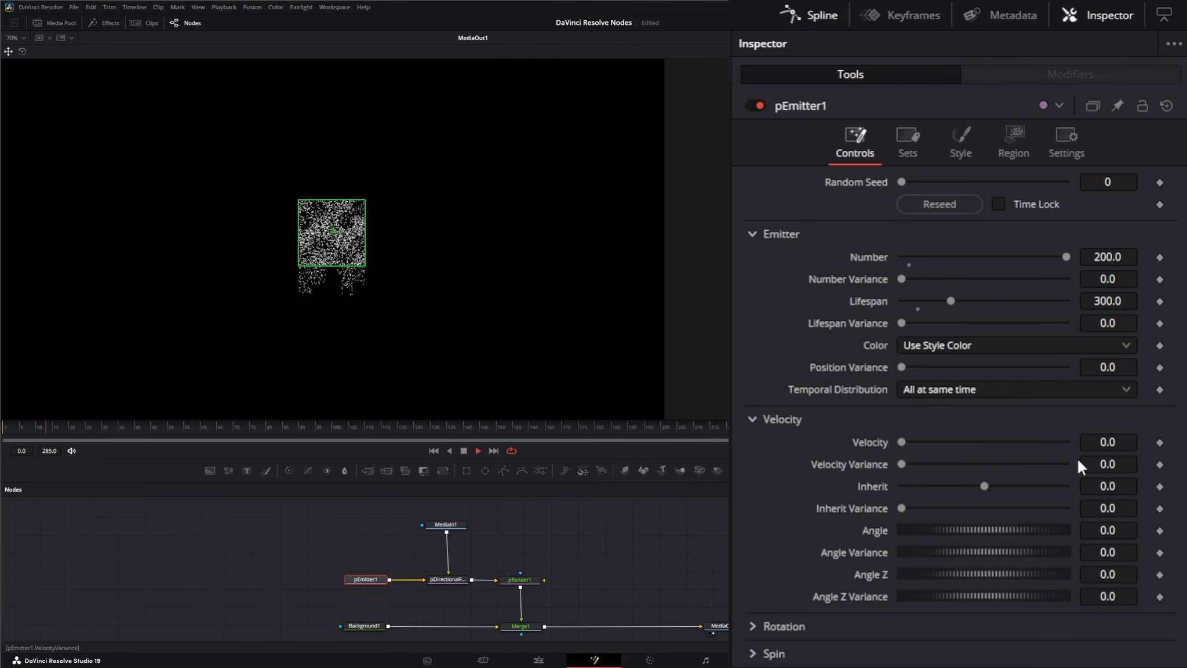
click(1110, 442)
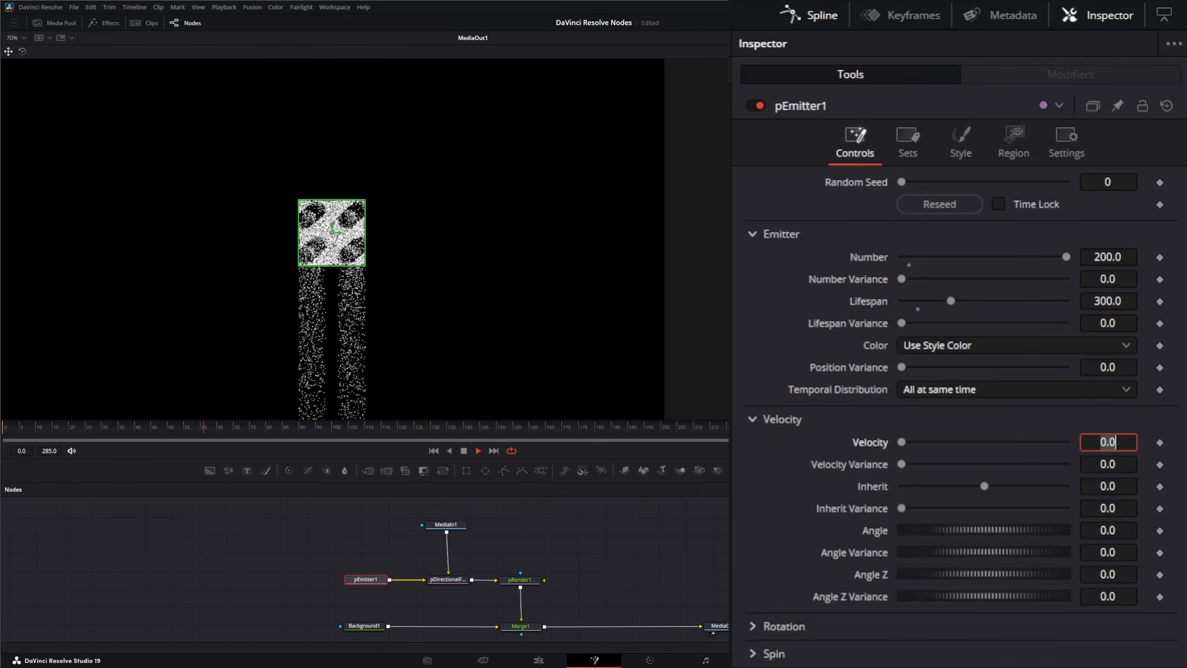
text(0.5)
key(Tab)
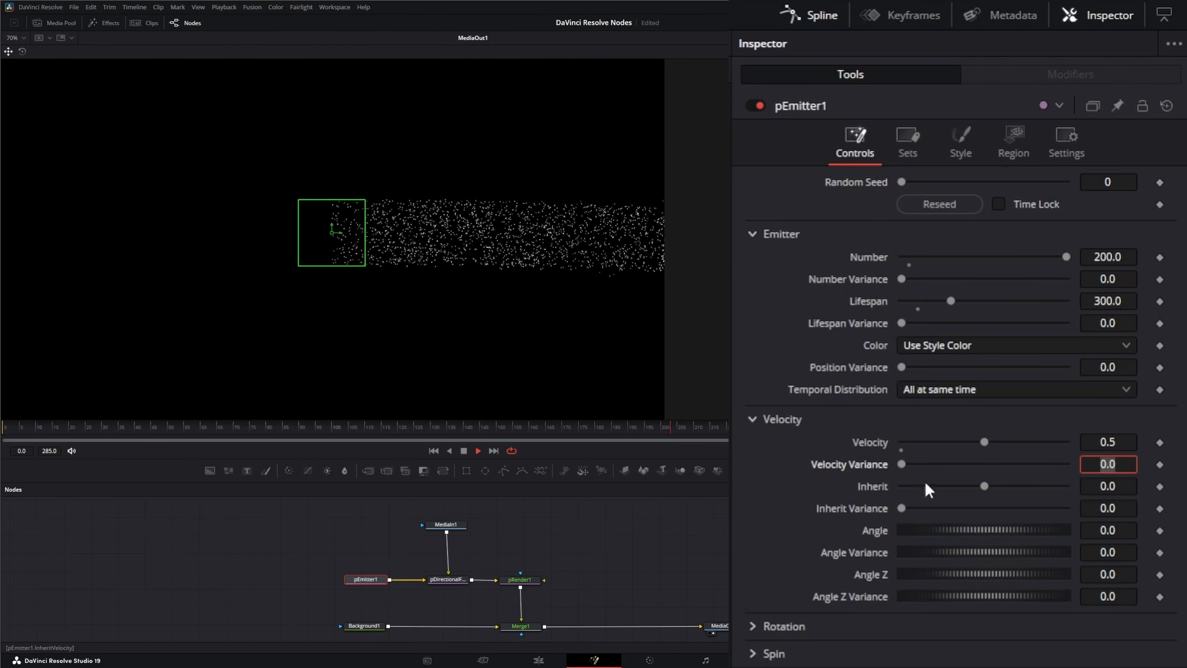
click(1107, 441)
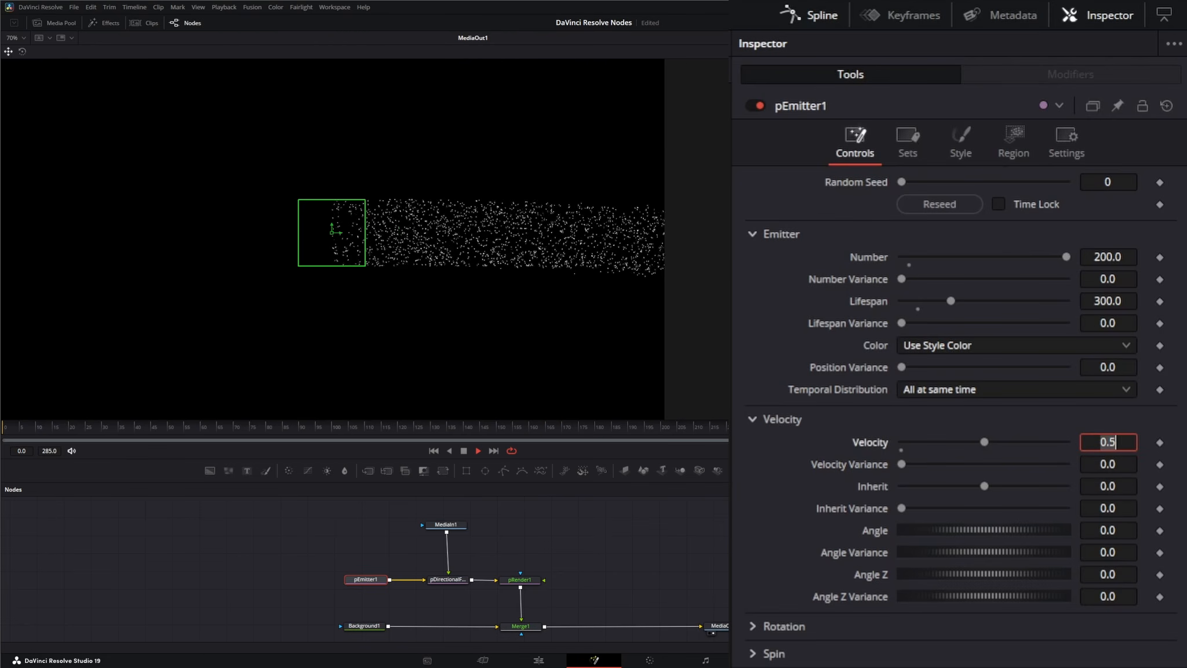
text(.001)
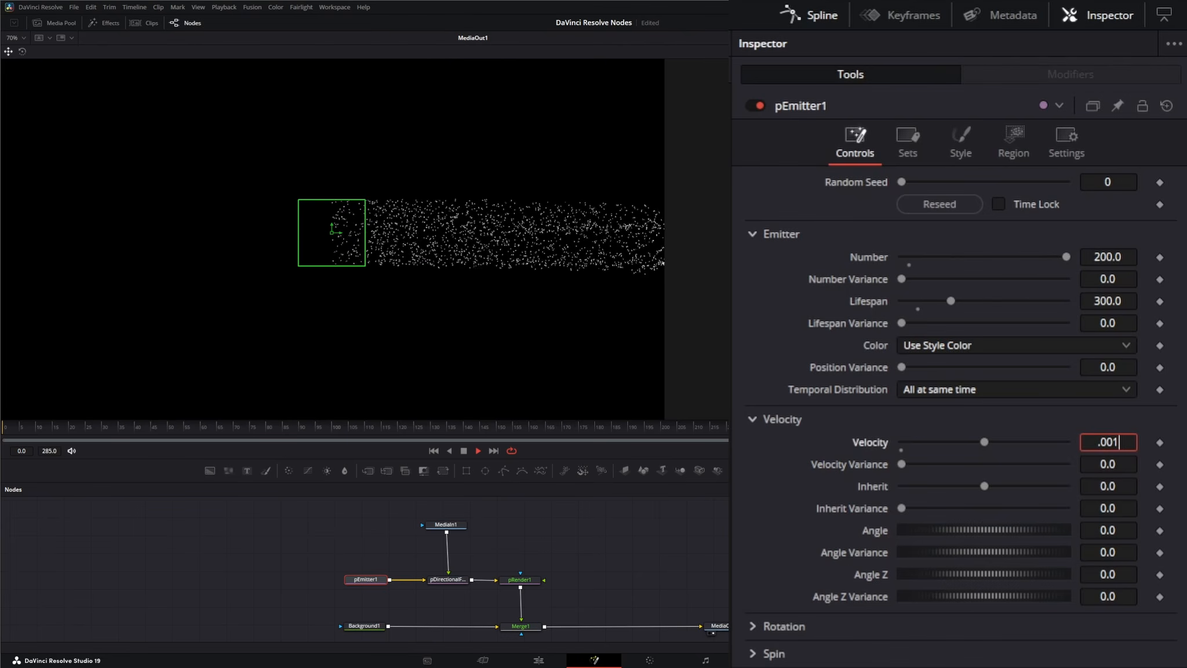
key(Tab)
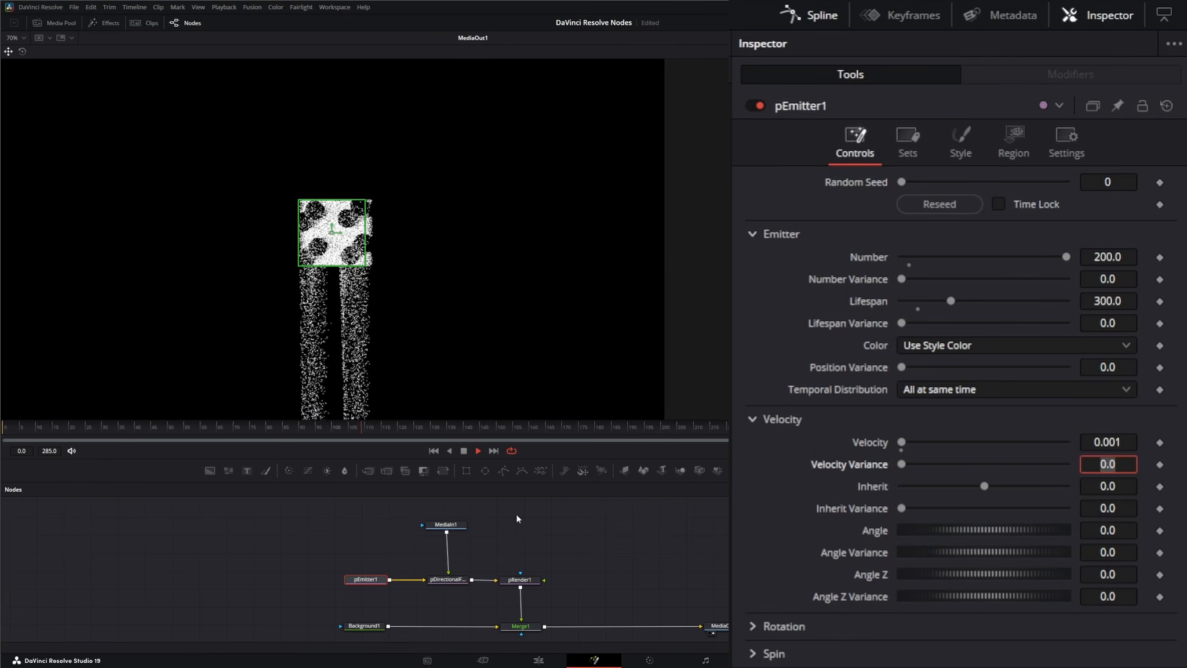
click(463, 451)
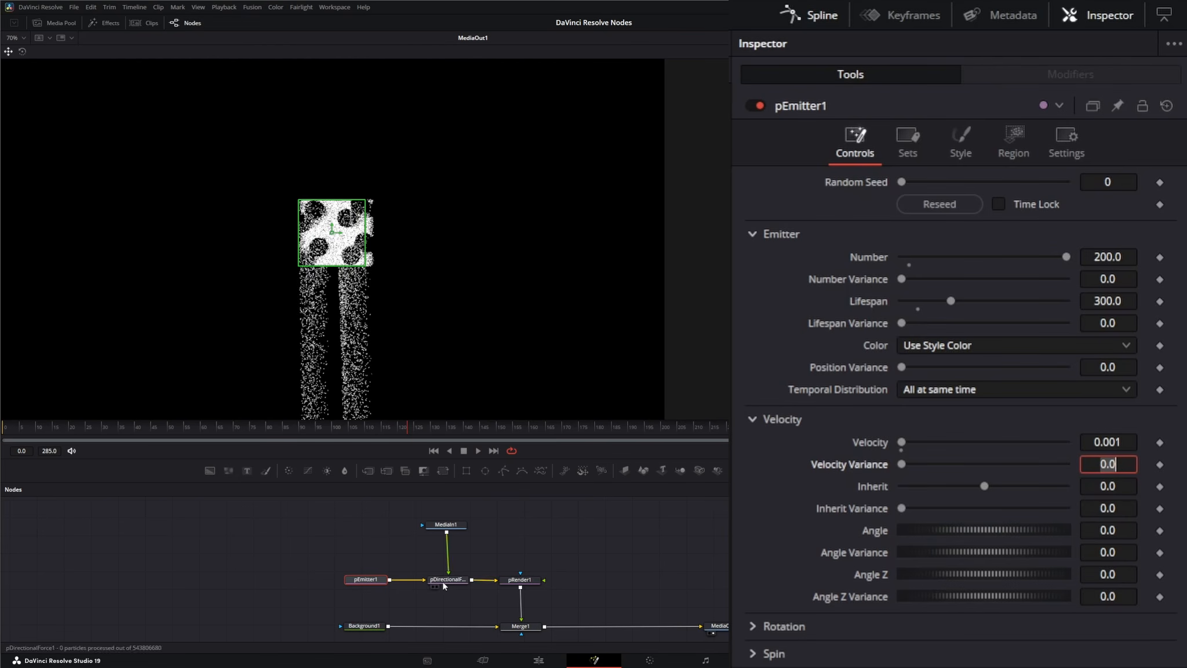
Delete the pDirectionalForce1 and MediaIn1 nodes together from the particle node tree
click(446, 525)
drag(455, 583, 452, 582)
click(516, 579)
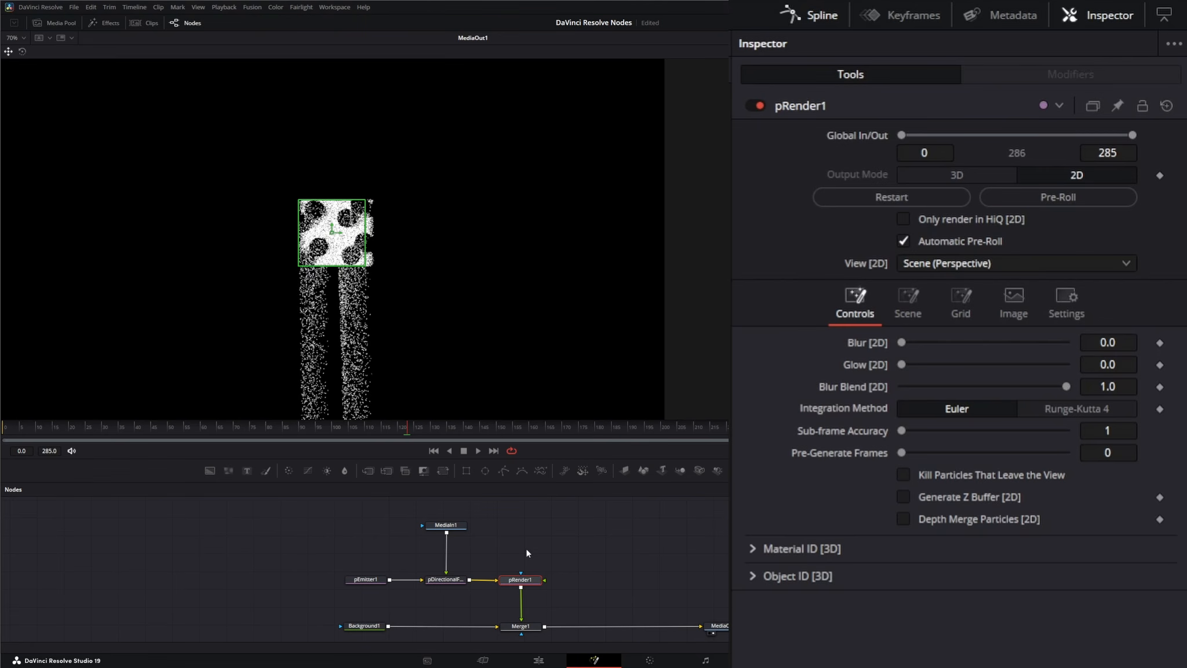
drag(399, 506, 466, 599)
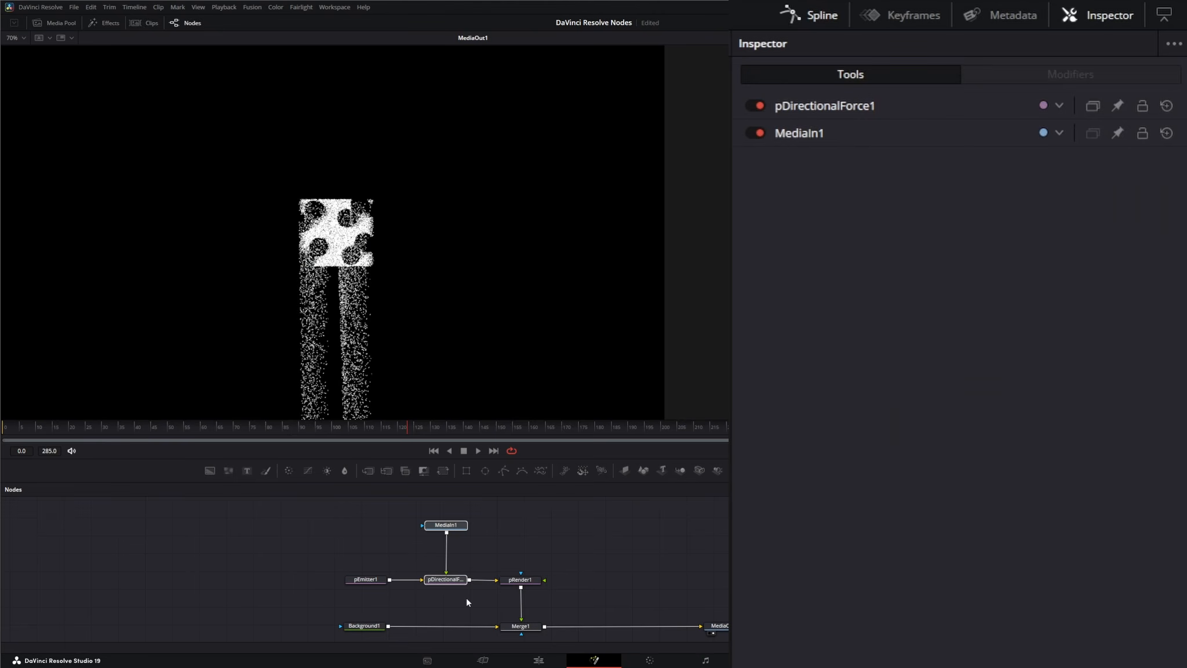
key(Delete)
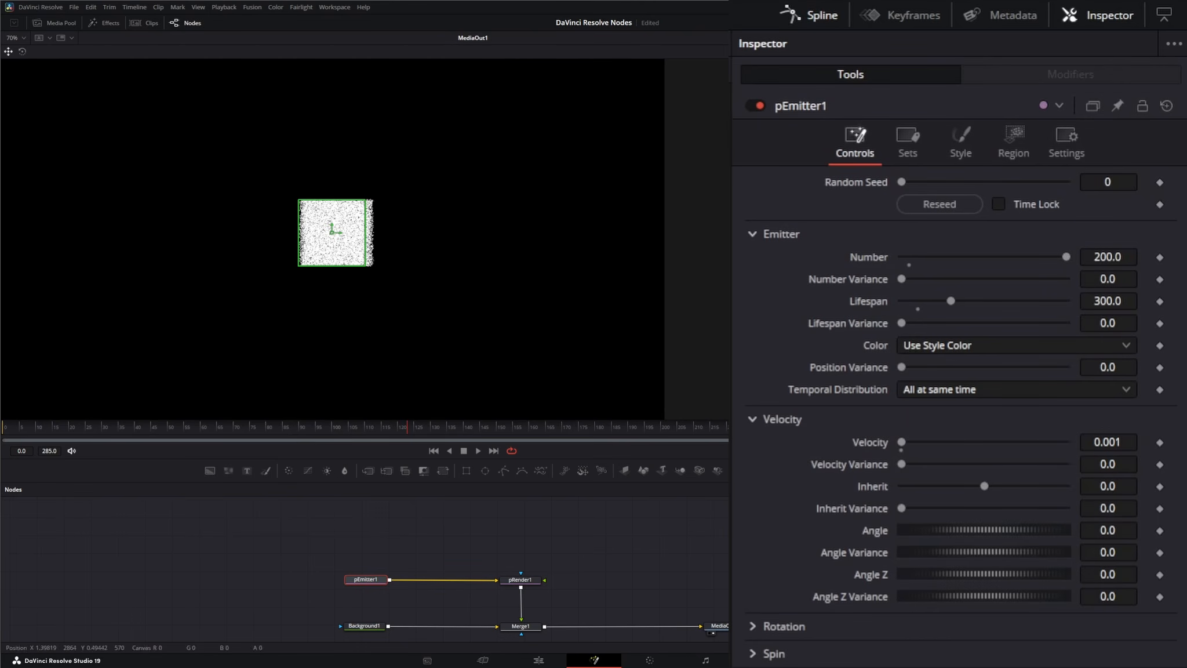
Reset pEmitter1 to its default settings, save the project, and change the emitter's region to Cube
click(1172, 107)
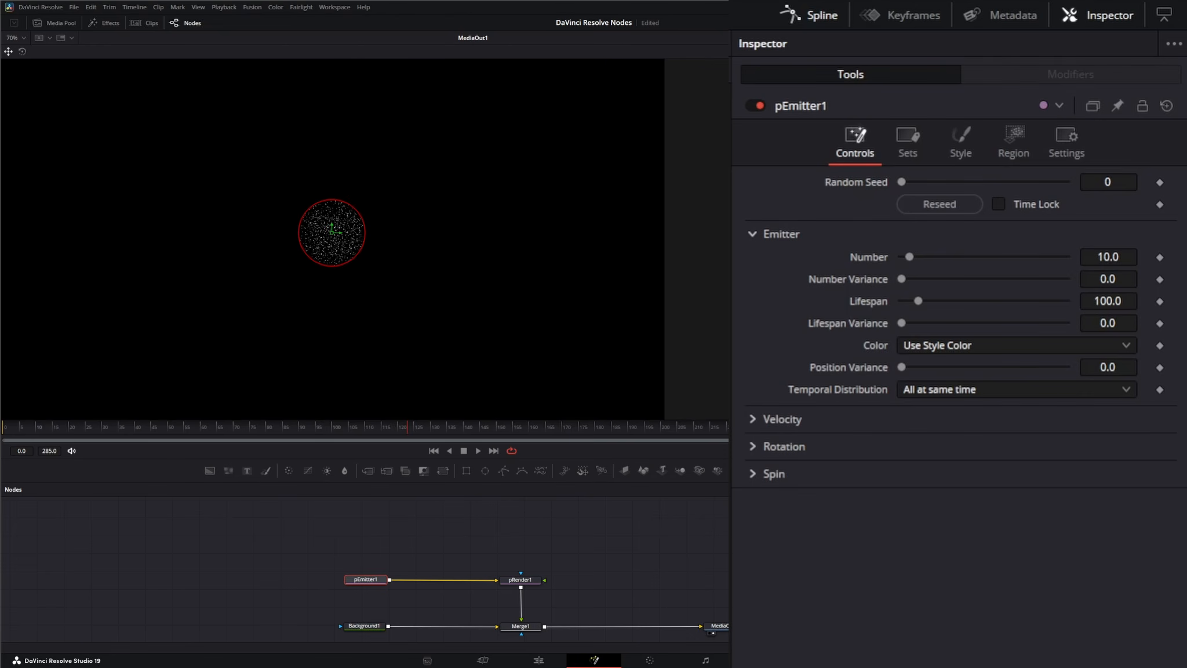
key(ctrl+s)
click(1015, 142)
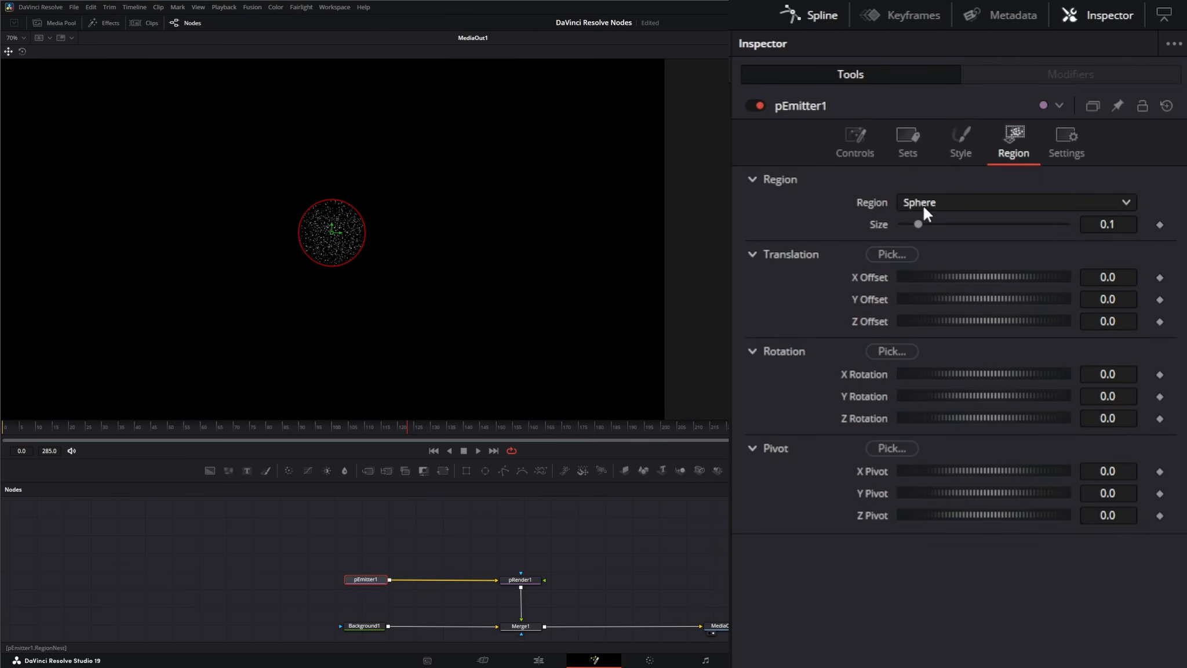
click(942, 203)
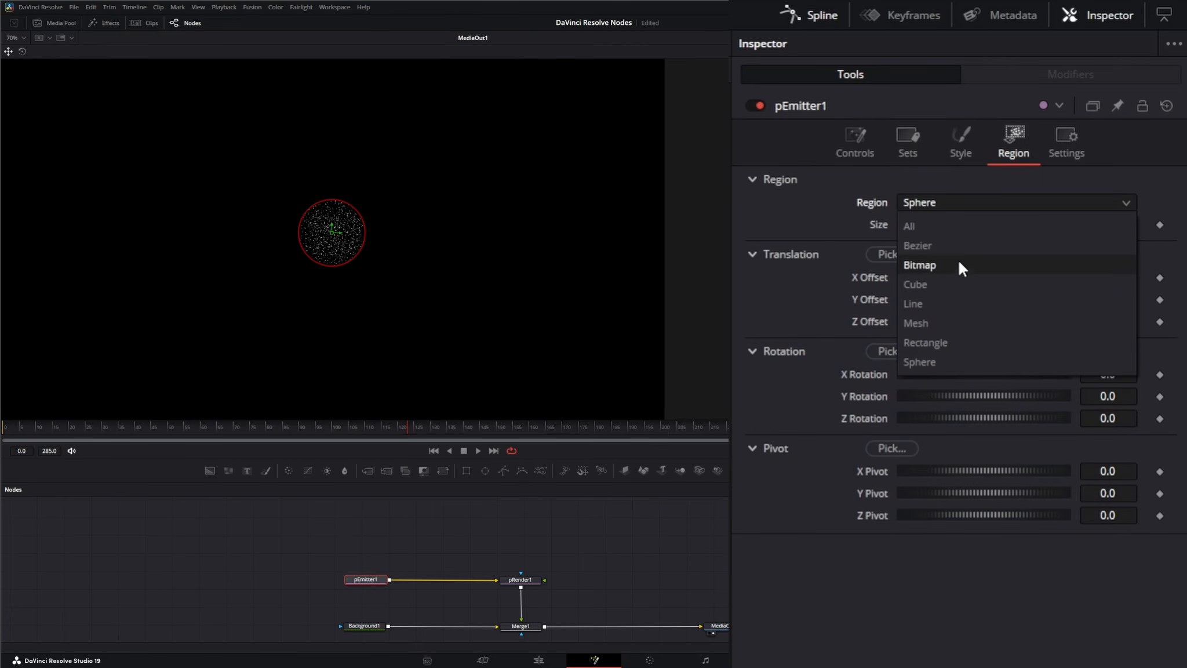
click(938, 283)
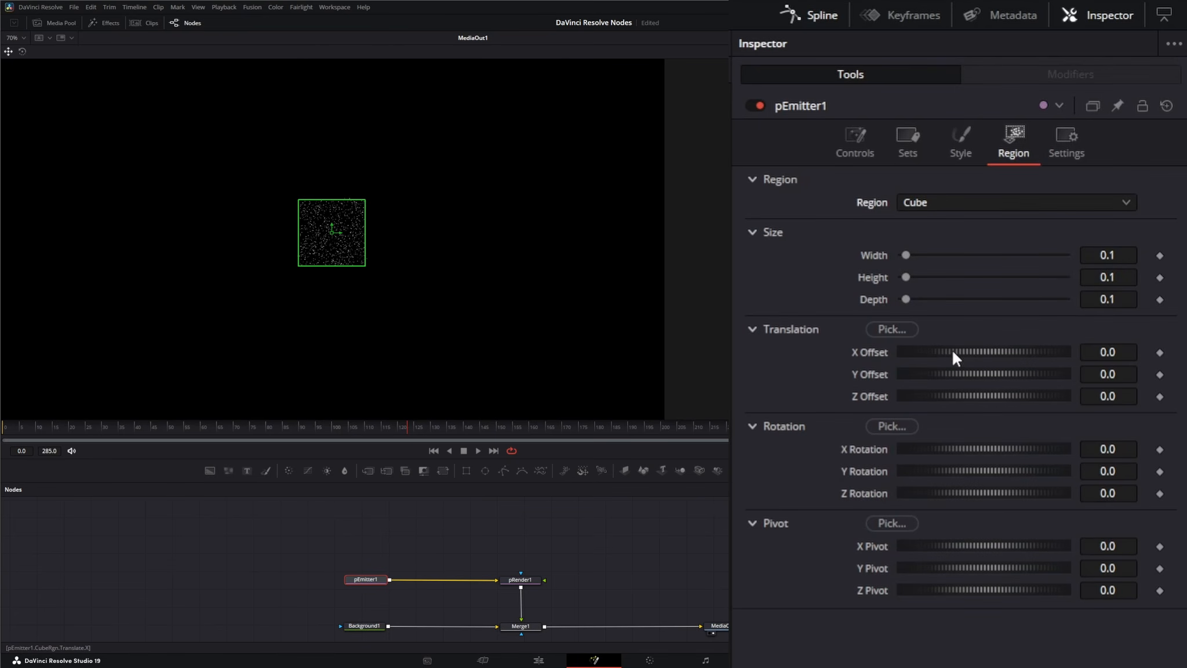
Try an X Offset of 0.02 on the cube region, reset it, and rotate the cube to X 10.9 and Y 16.4
drag(952, 349, 953, 348)
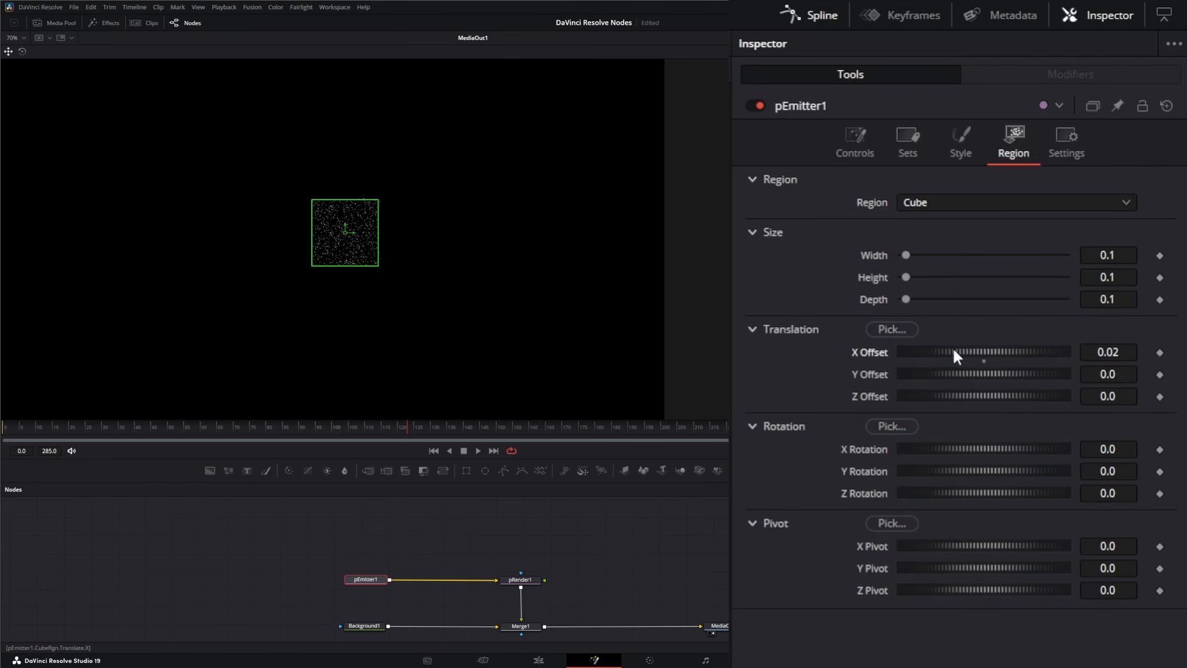
double_click(860, 352)
mouse_move(951, 449)
mouse_down()
mouse_move(938, 449)
mouse_move(975, 445)
mouse_move(959, 449)
mouse_up()
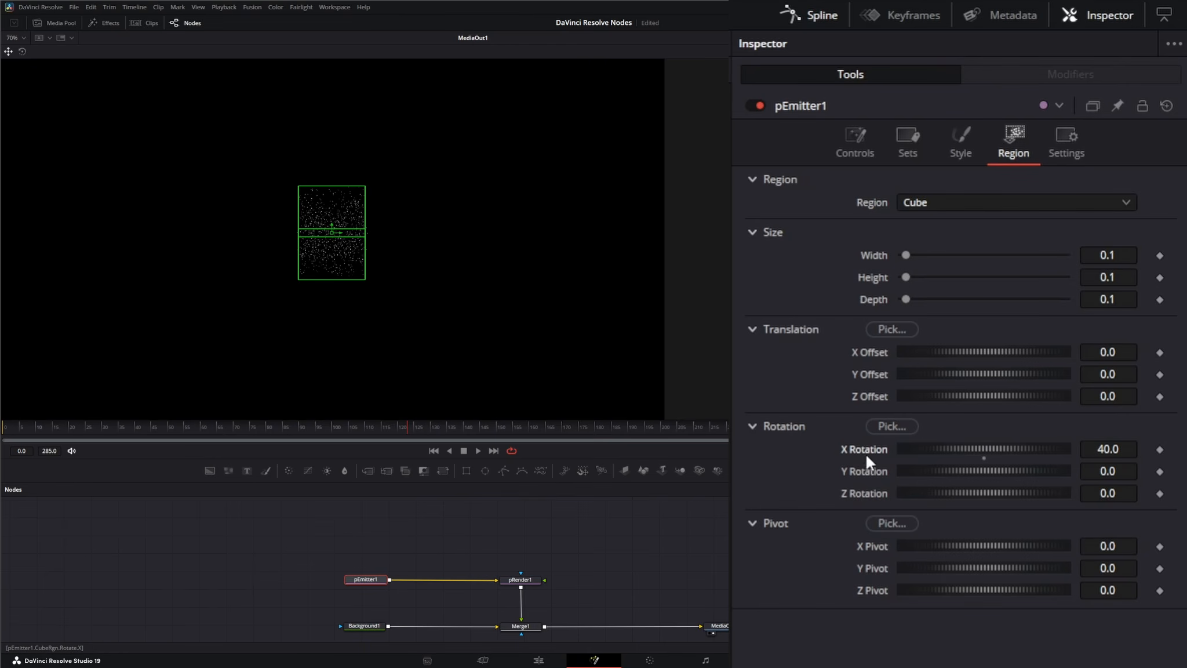
drag(975, 467, 978, 451)
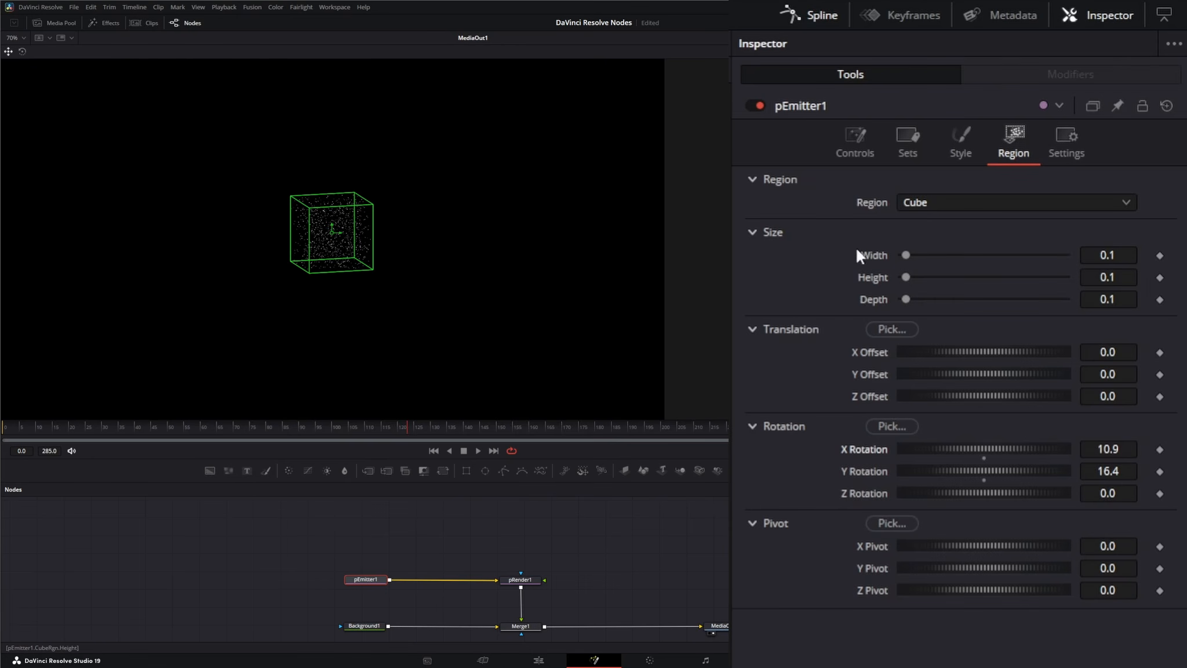
Set the cube region's Width, Height and Depth to 3.0 each
click(1119, 255)
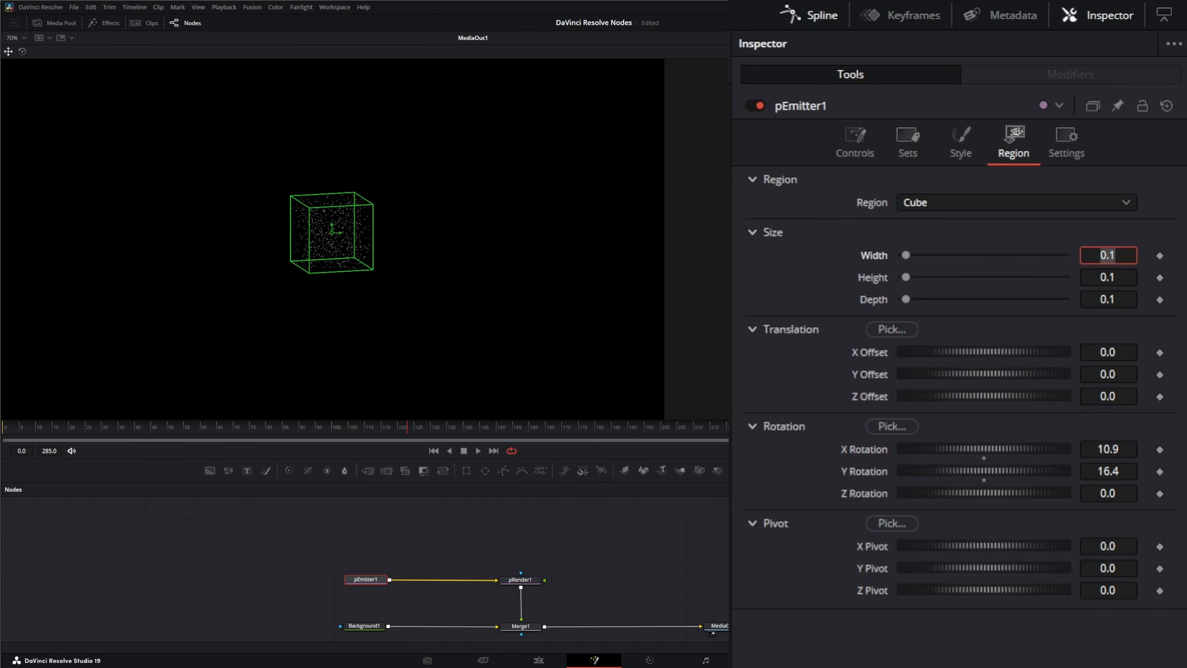
text(3)
key(Tab)
text(3)
key(Tab)
text(3)
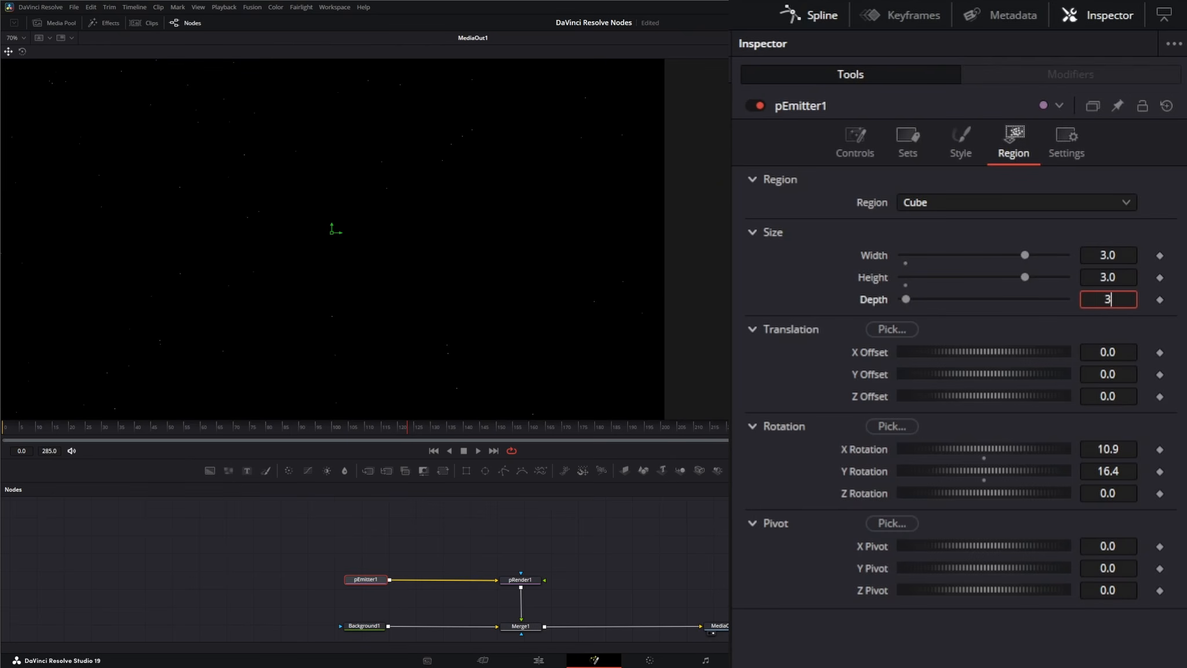
key(Tab)
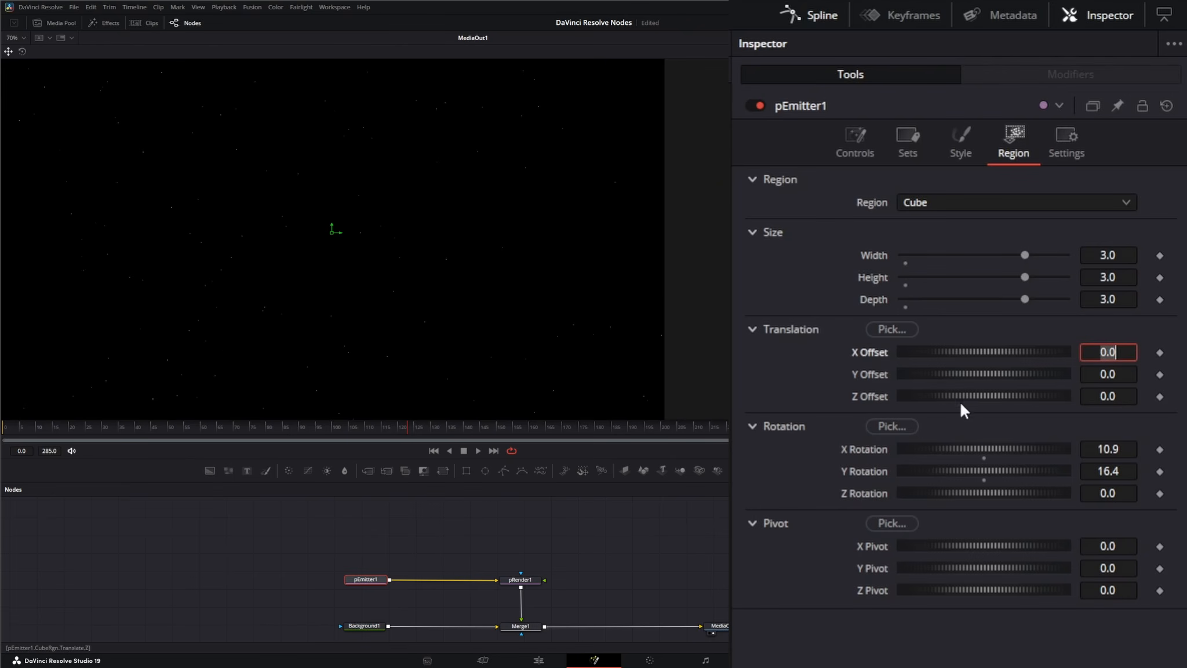
Go to the first frame, look over pRender1's options, and raise pEmitter1's Number to 400, and further to 600
click(358, 581)
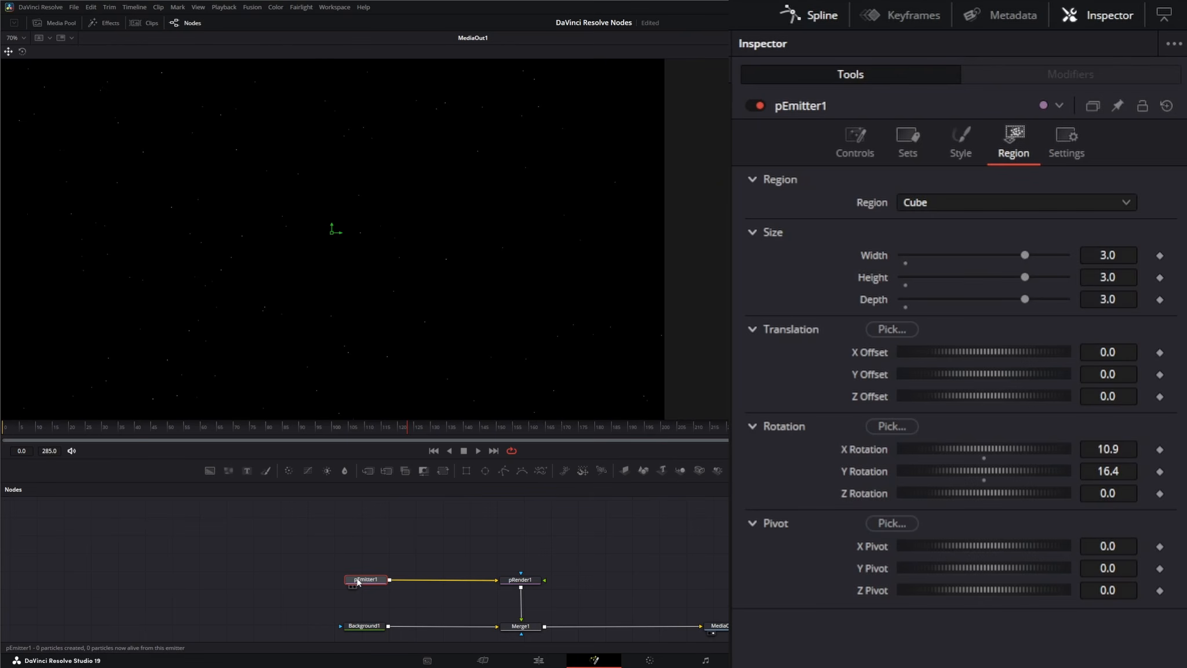
click(961, 134)
click(851, 137)
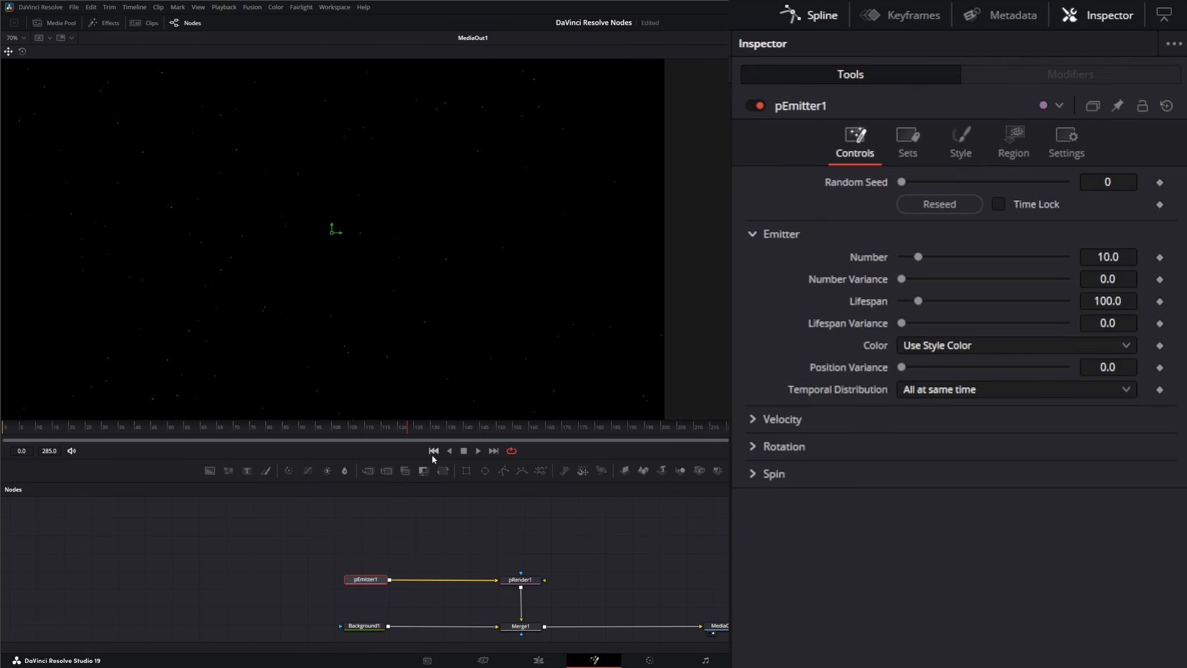
click(520, 581)
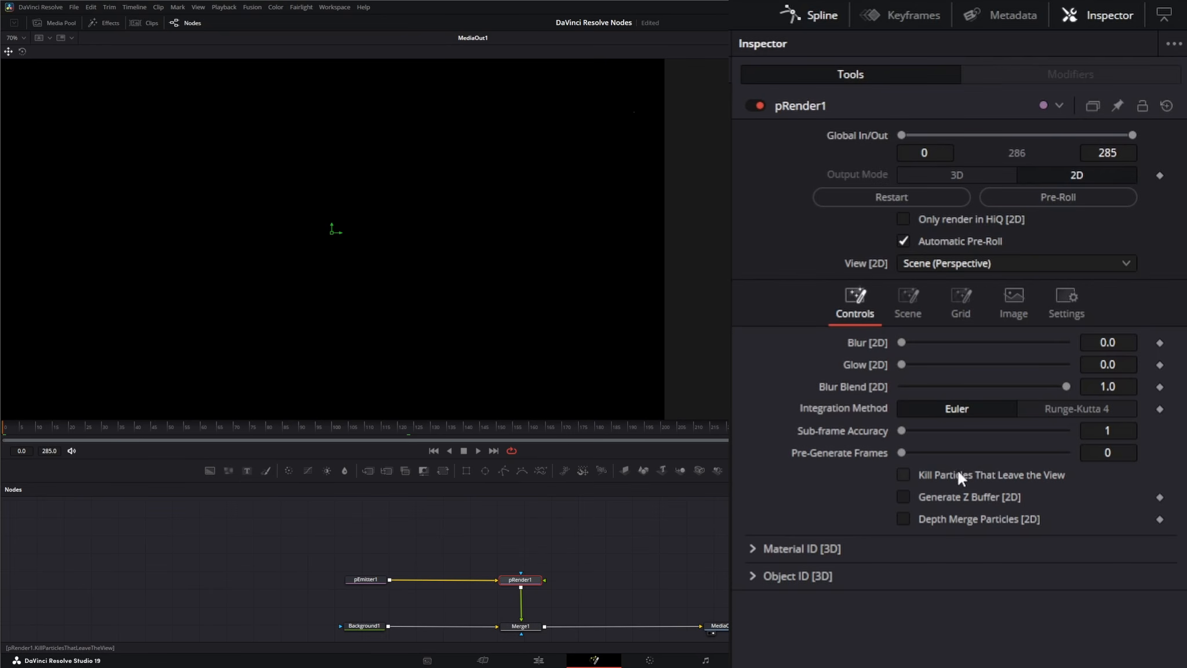
click(359, 580)
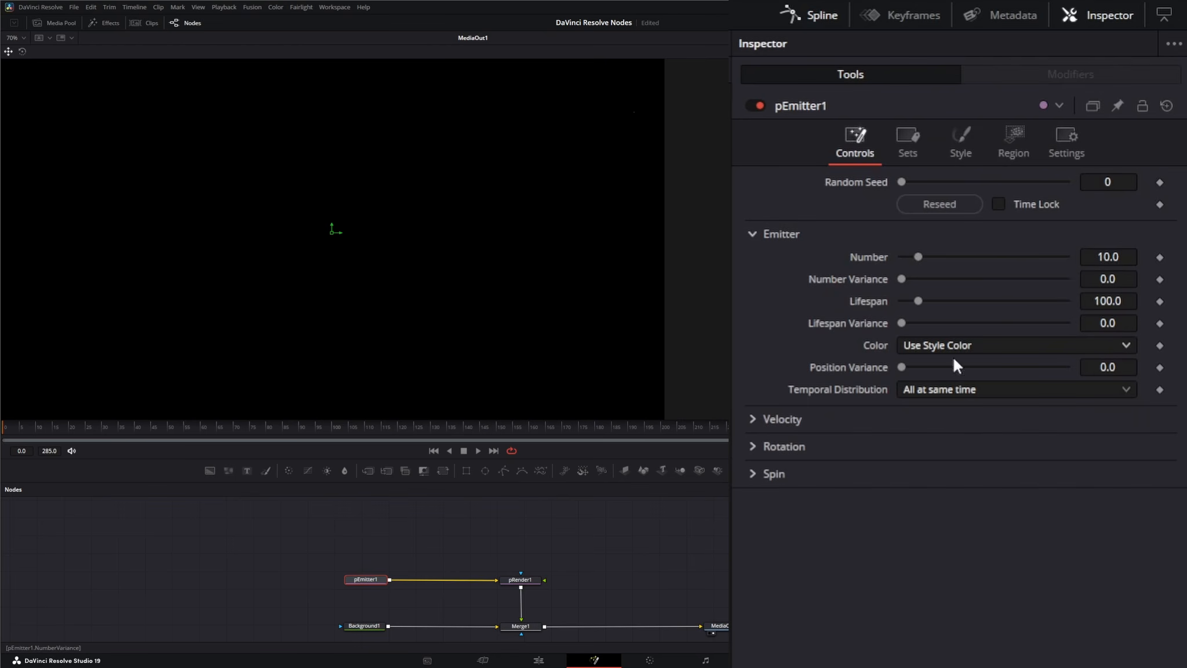
click(1122, 258)
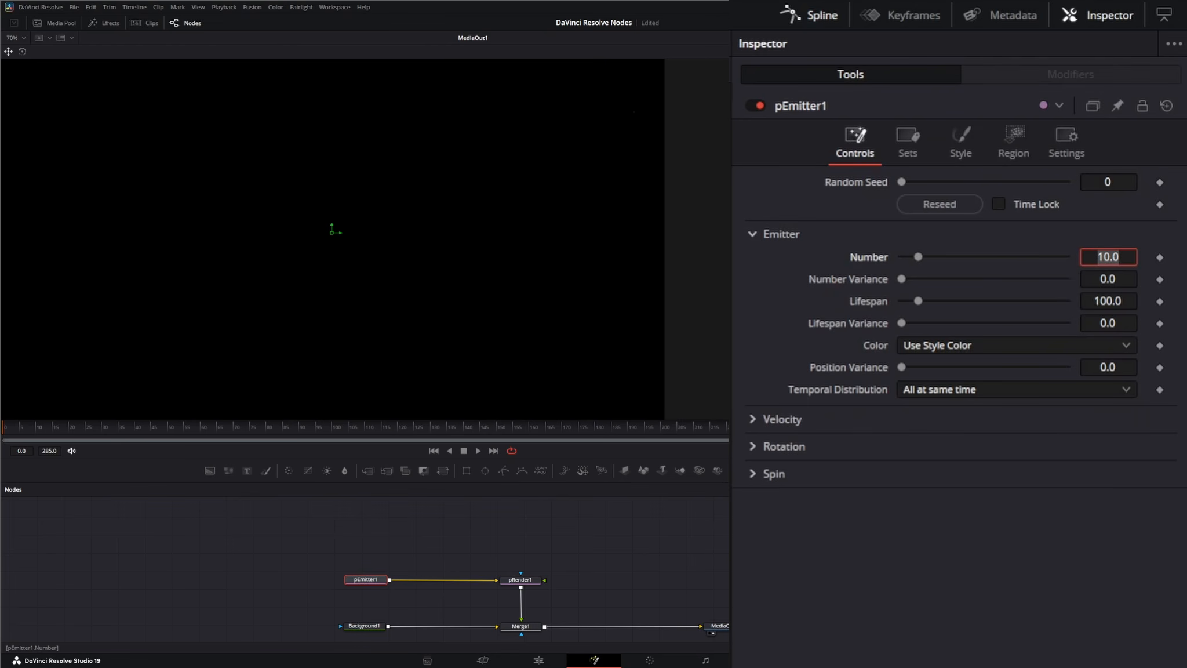
text(400)
key(Tab)
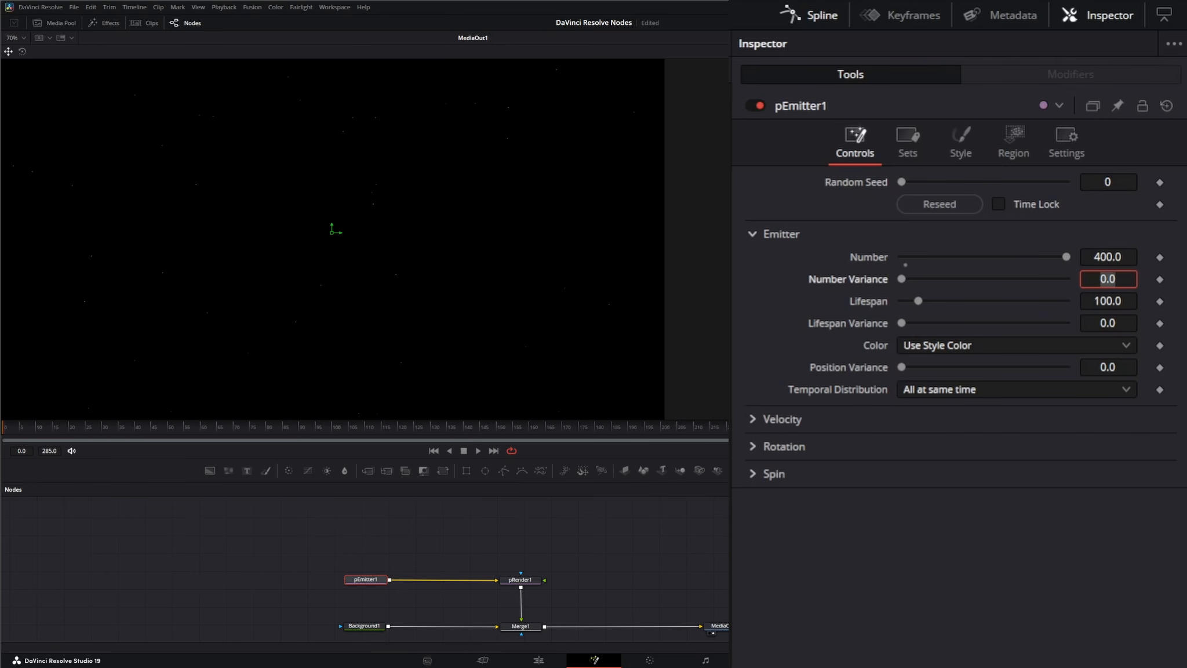
click(1110, 256)
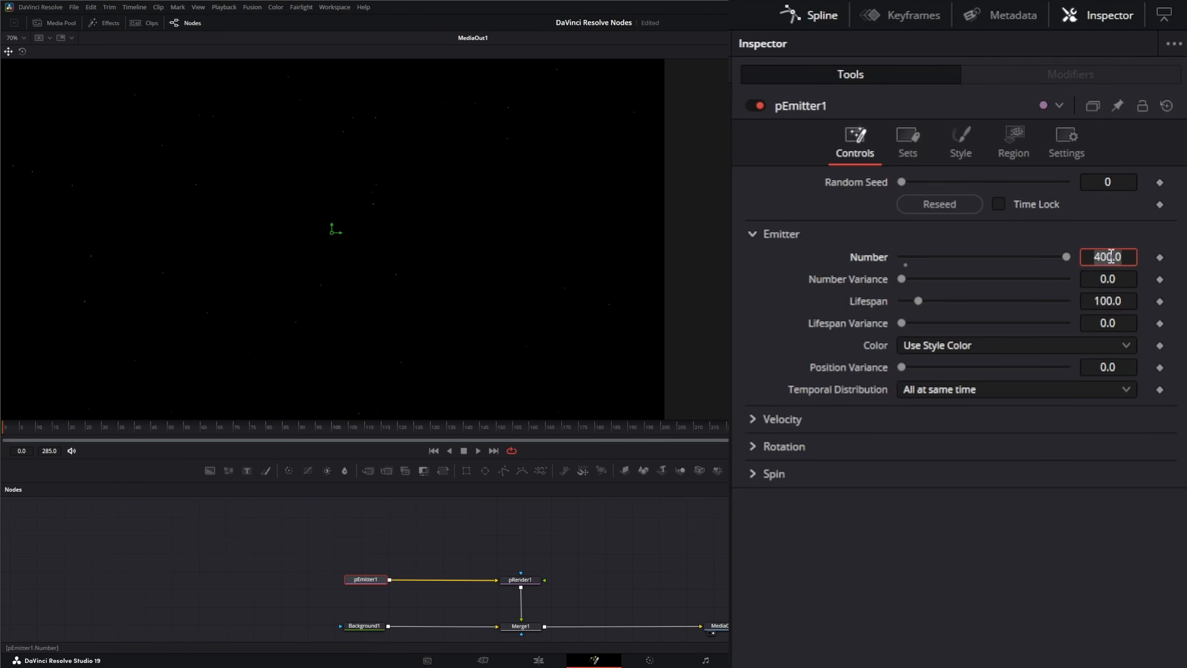
text(600)
key(Tab)
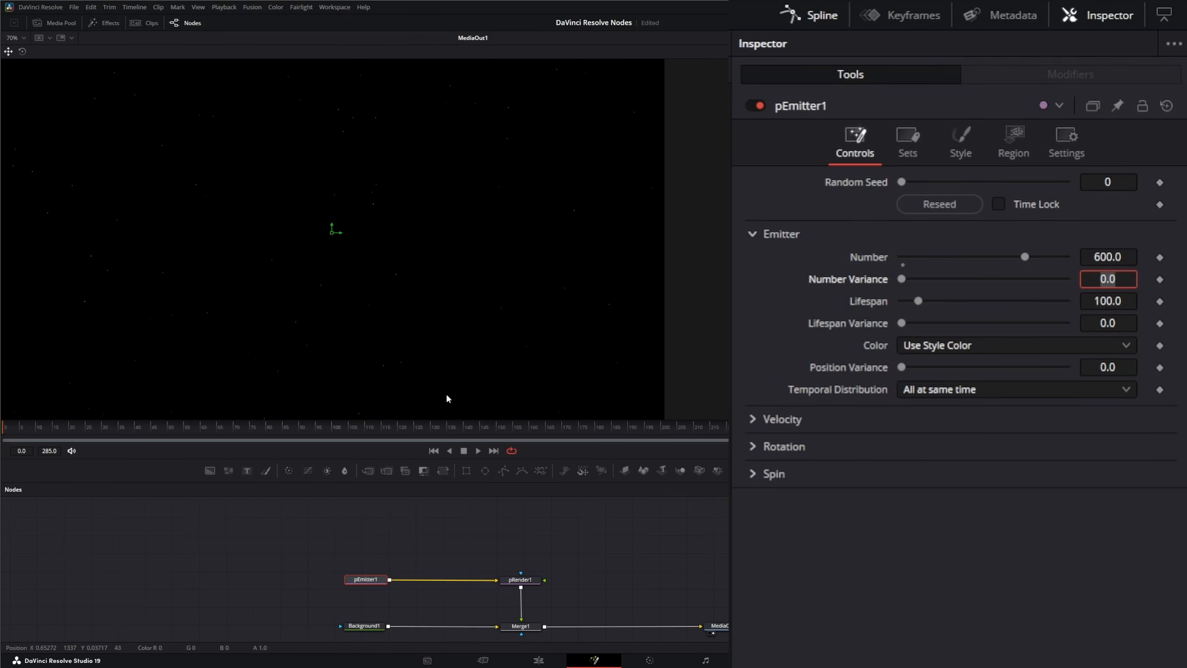
Keyframe Number at 600 on the first frame and at 0 just after it, and play from the start
click(1160, 256)
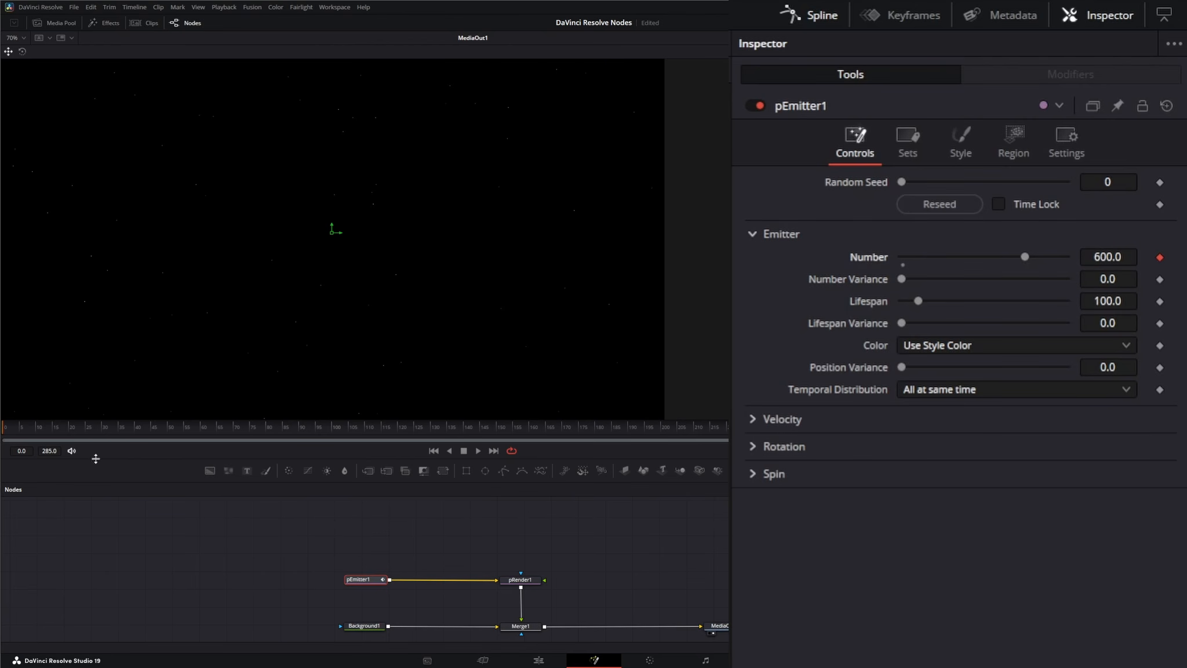
click(7, 430)
drag(1027, 254, 780, 276)
click(434, 450)
click(478, 450)
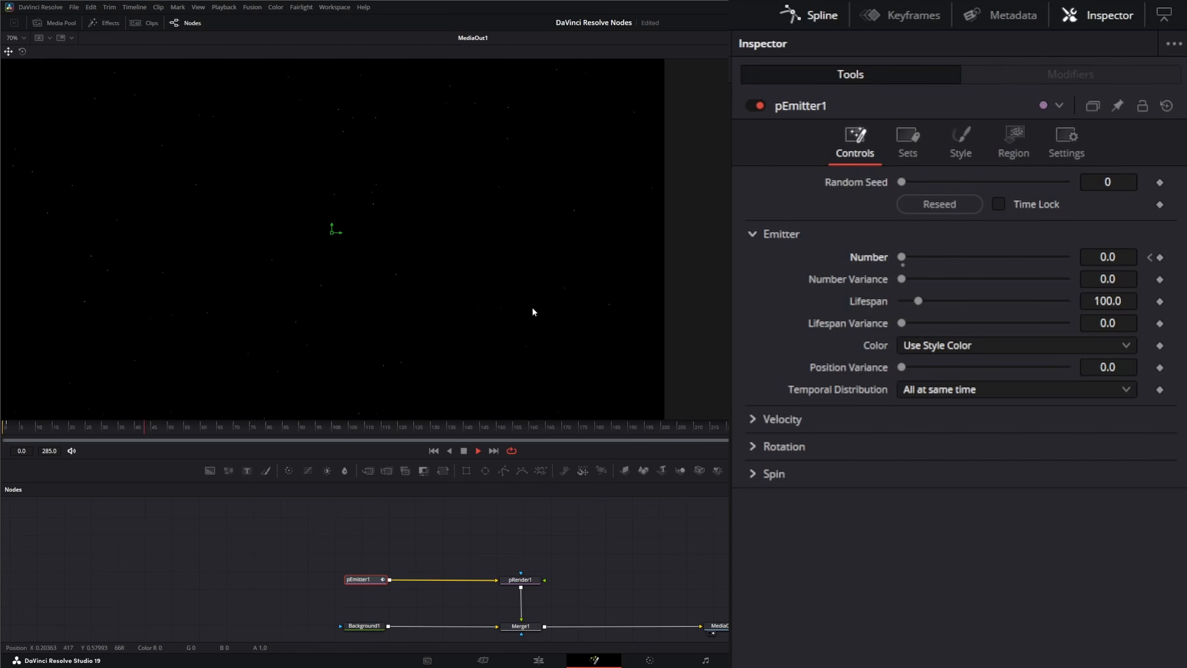
Set pEmitter1's Lifespan to 300 and return the playhead to the first frame
click(1118, 300)
text(300)
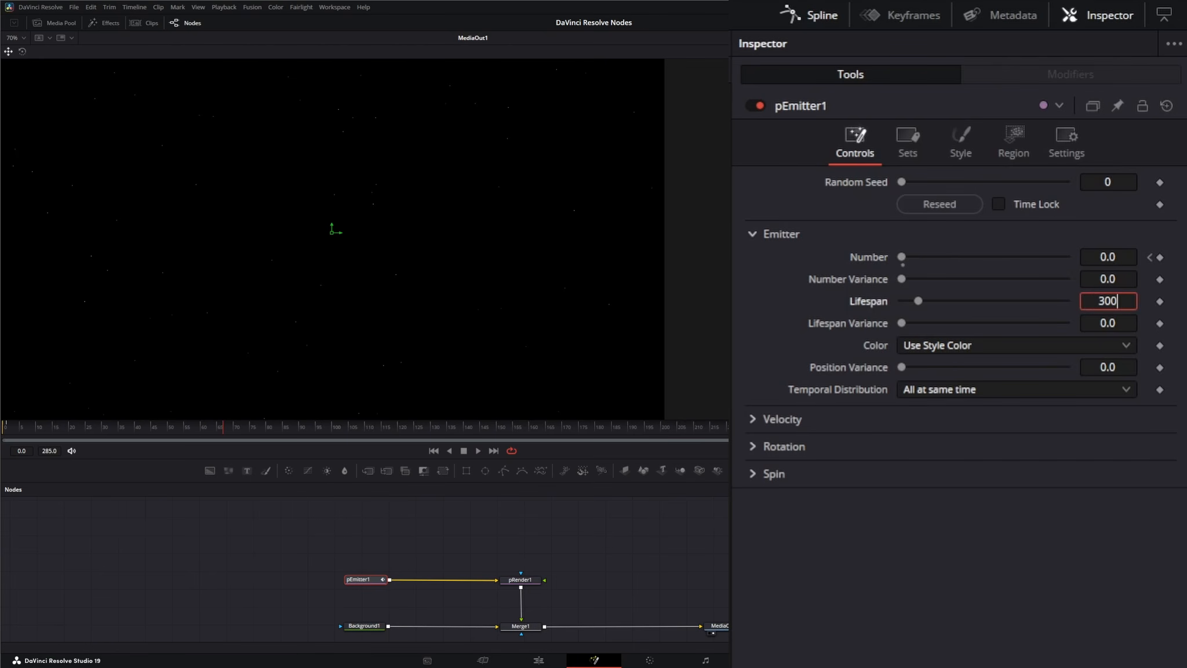
key(Tab)
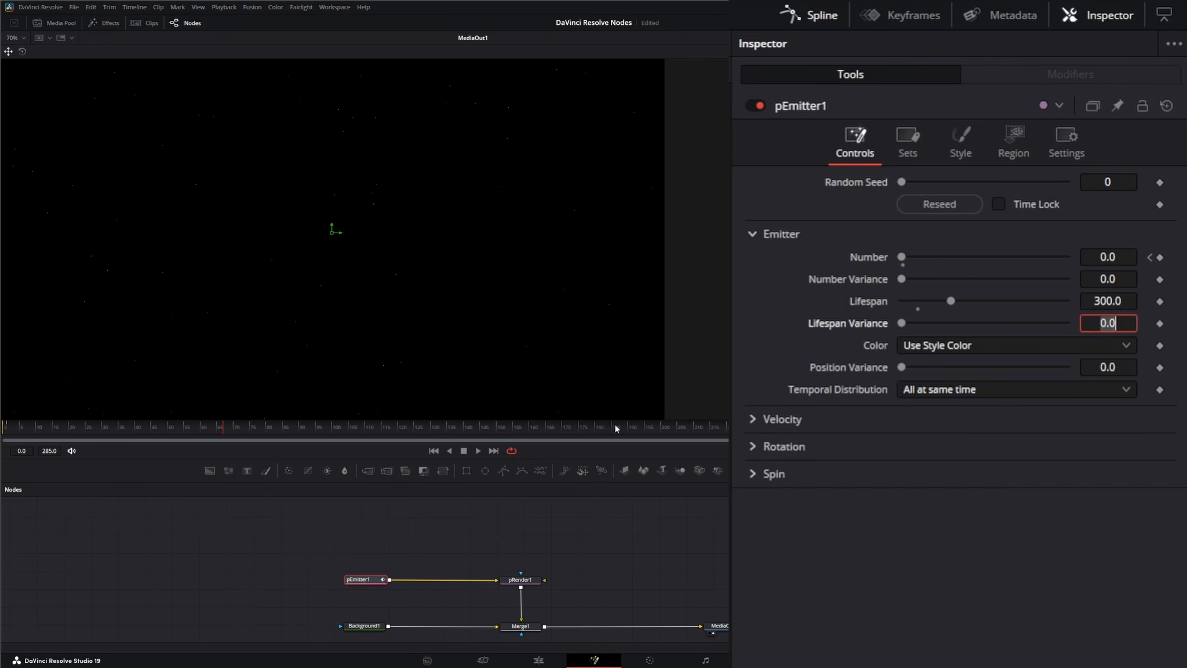
mouse_move(237, 430)
mouse_down()
mouse_move(660, 442)
mouse_move(4, 440)
mouse_up()
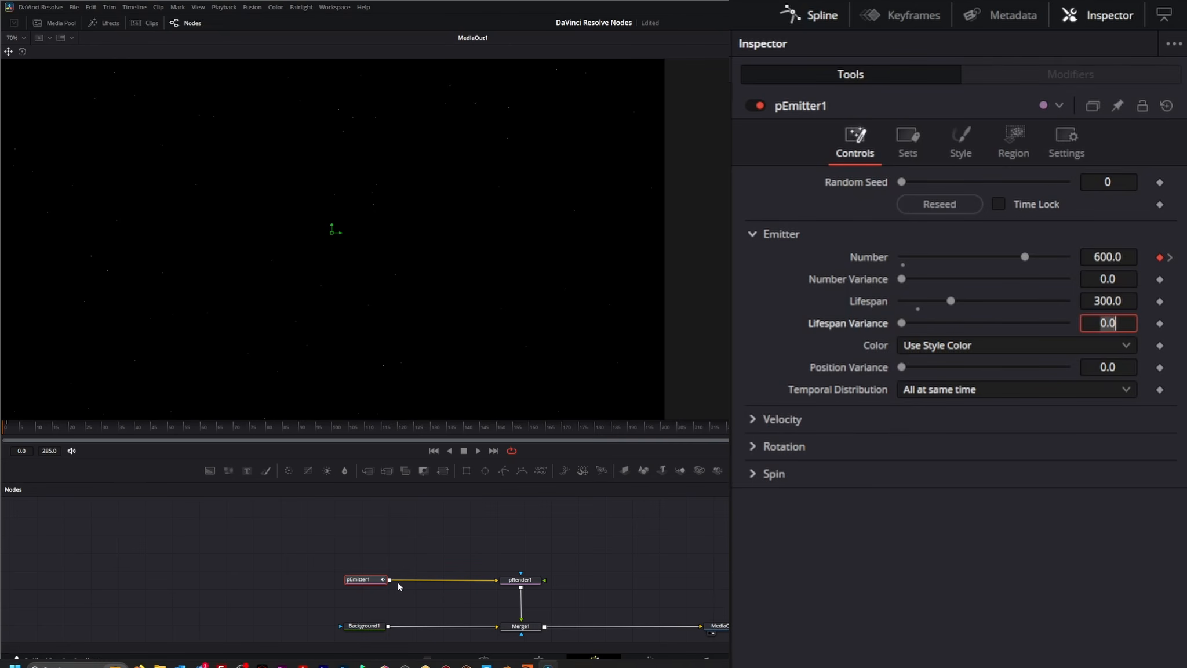
Change pEmitter1's particle style from Point to NGon
click(958, 139)
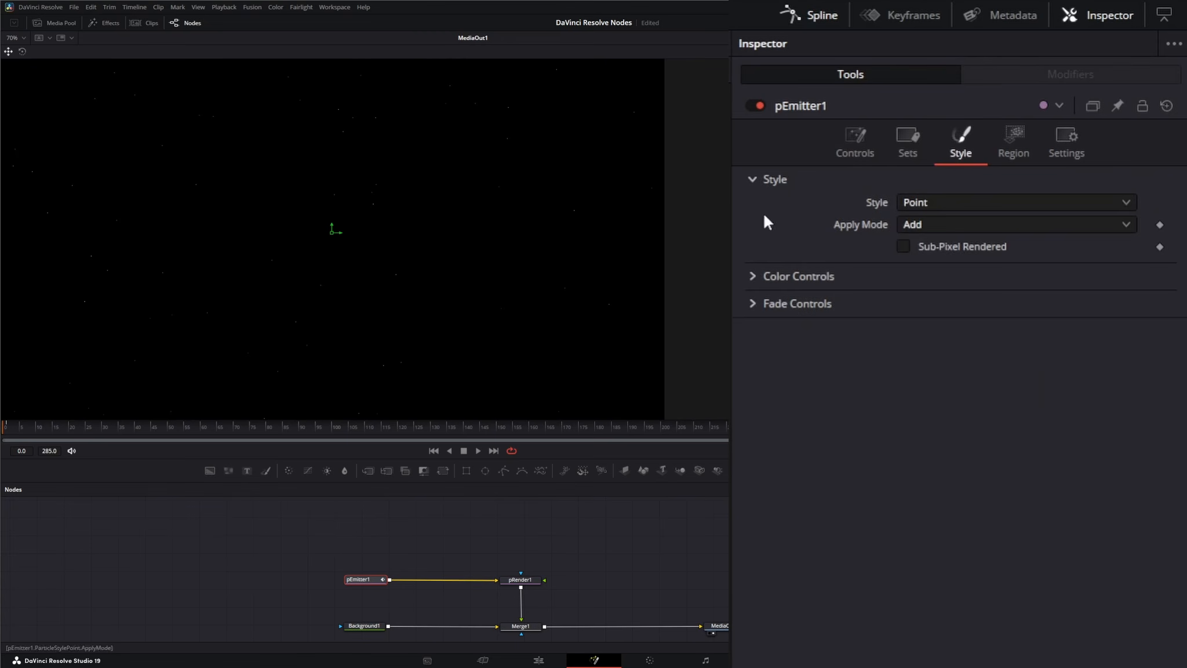
click(927, 202)
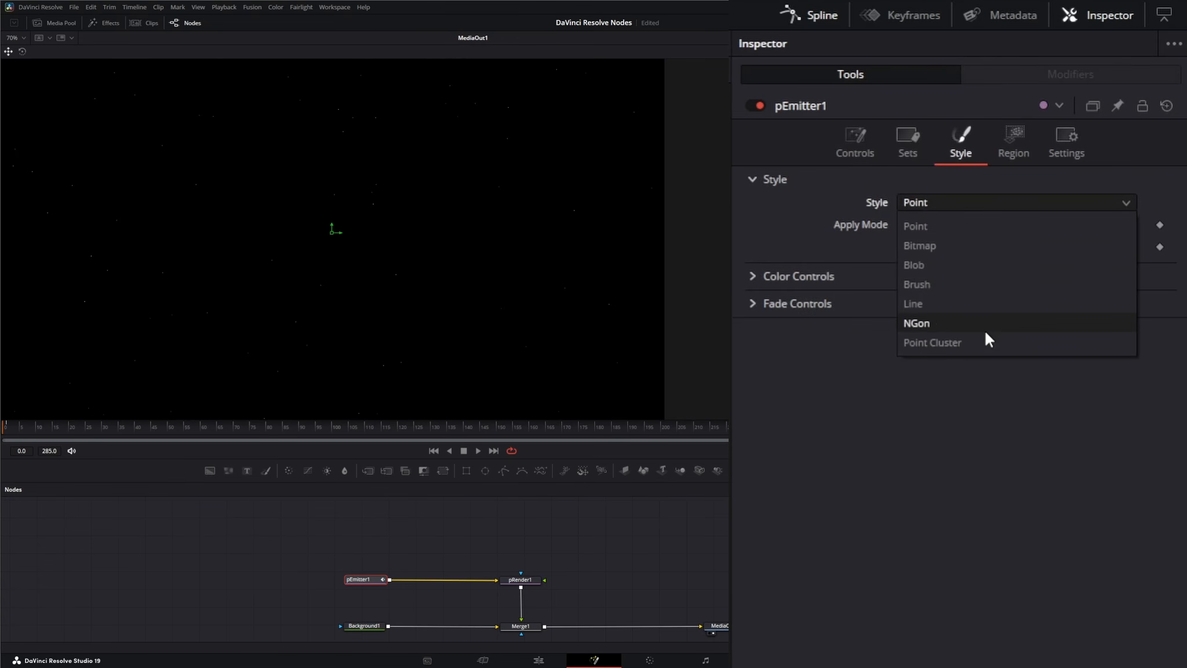
click(938, 328)
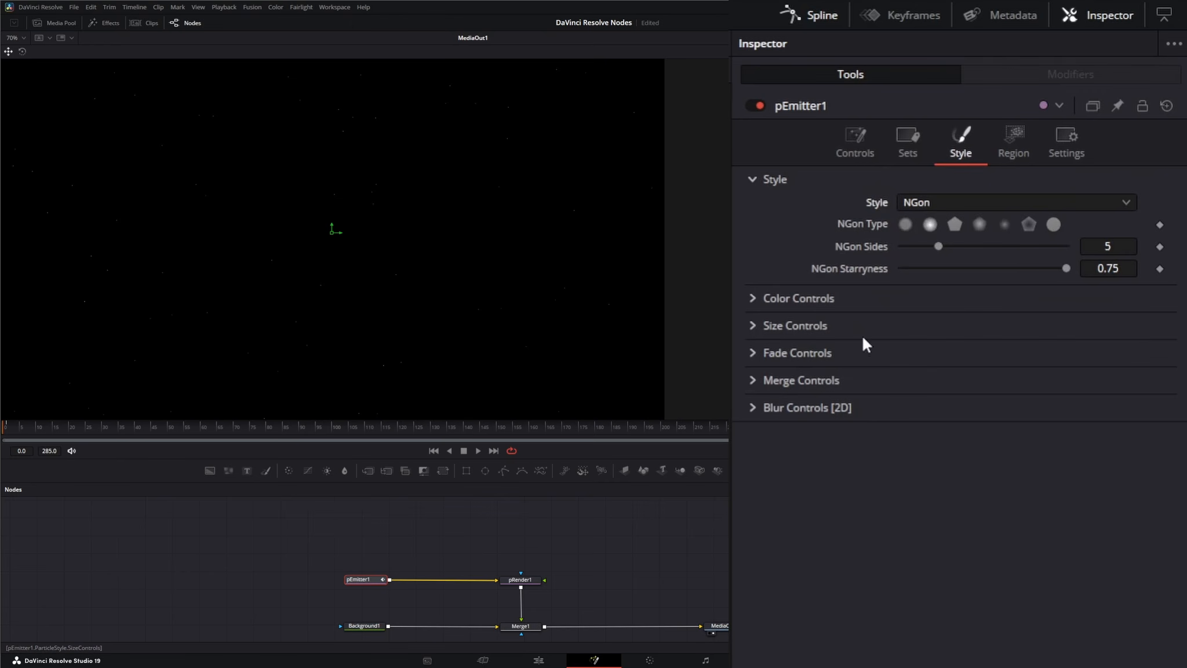
Set the NGon particles' Size to 3.0 and Size Variance to 1.5
click(754, 325)
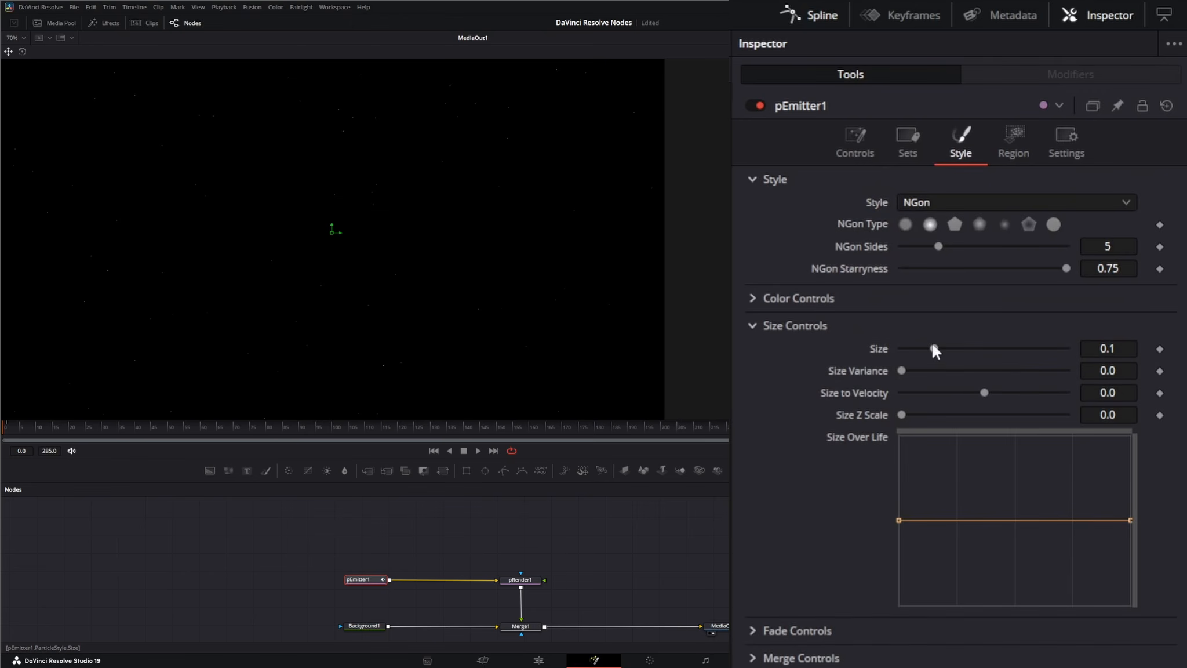
drag(933, 347, 1077, 347)
click(1123, 348)
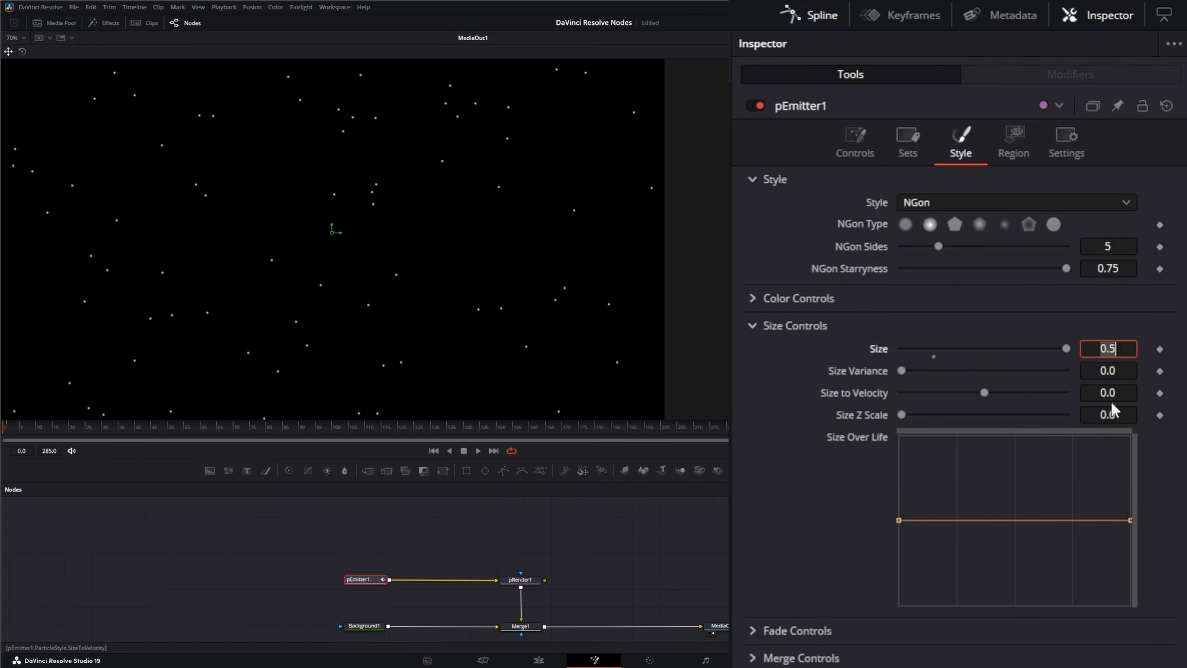
text(3)
key(Tab)
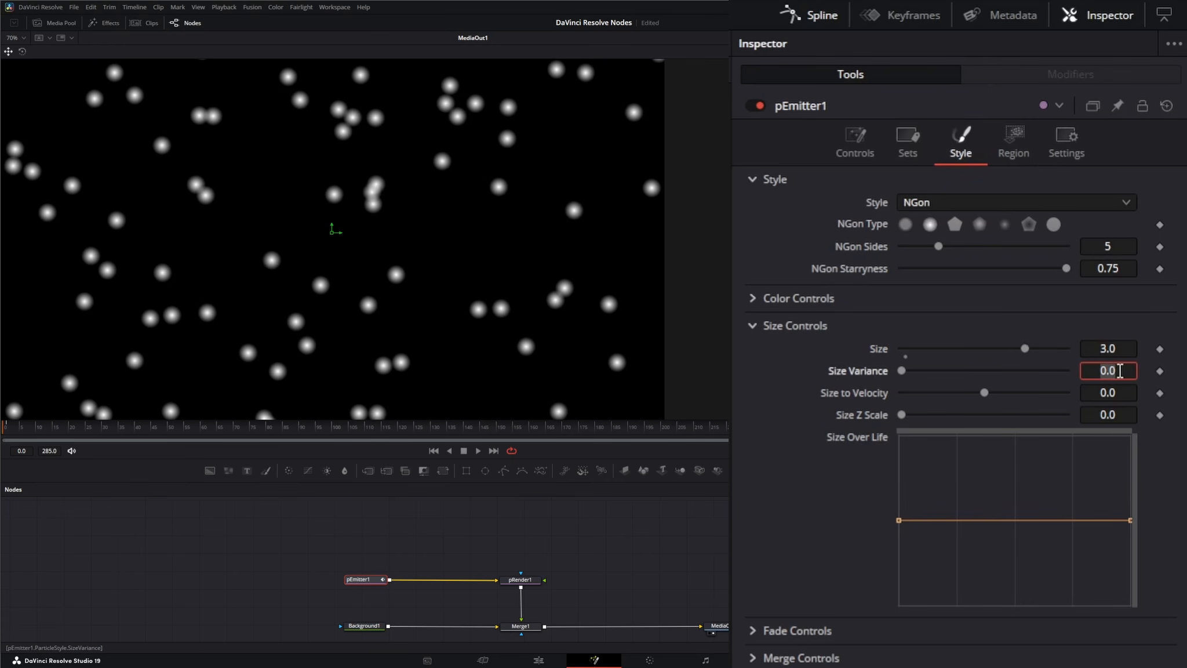
text(1.5)
key(Tab)
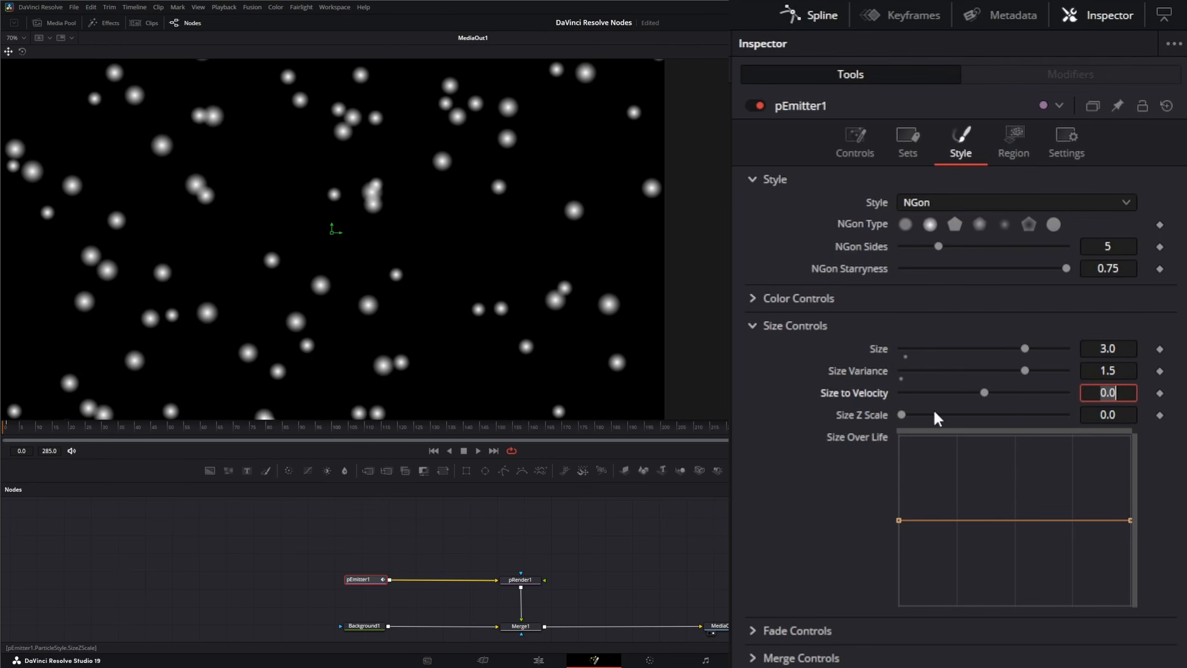
Set the particles' Z Blur (DOF) to 1.0 and narrow DOF Focus to 1.944 near and 1.968 far
click(750, 326)
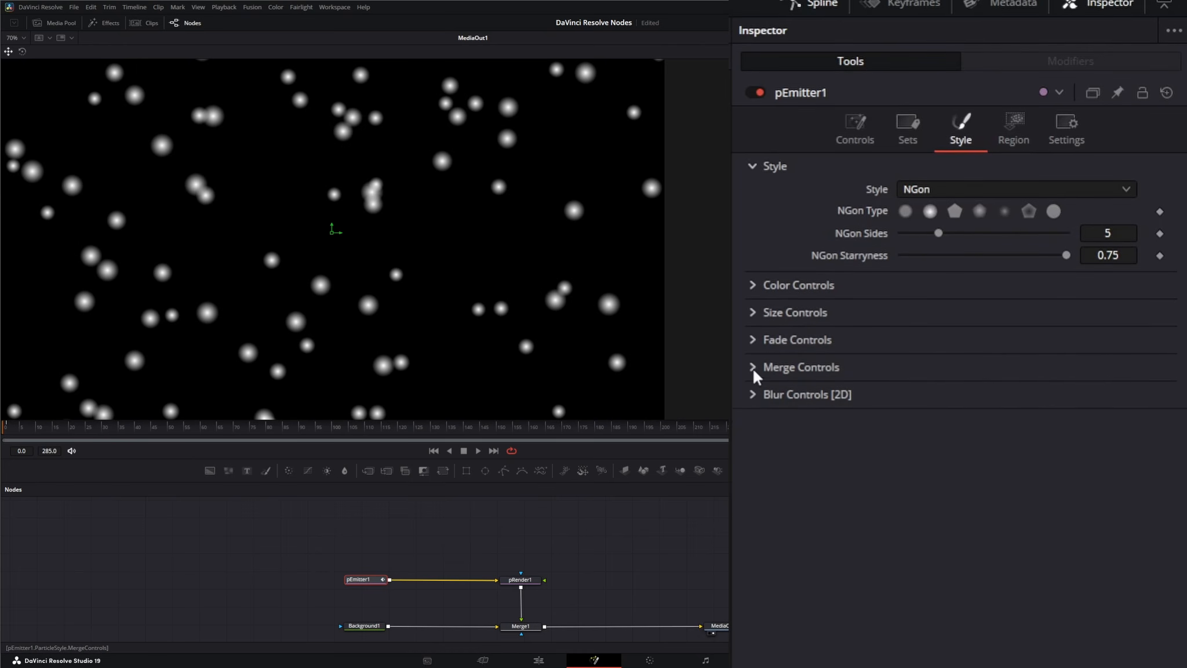
click(754, 364)
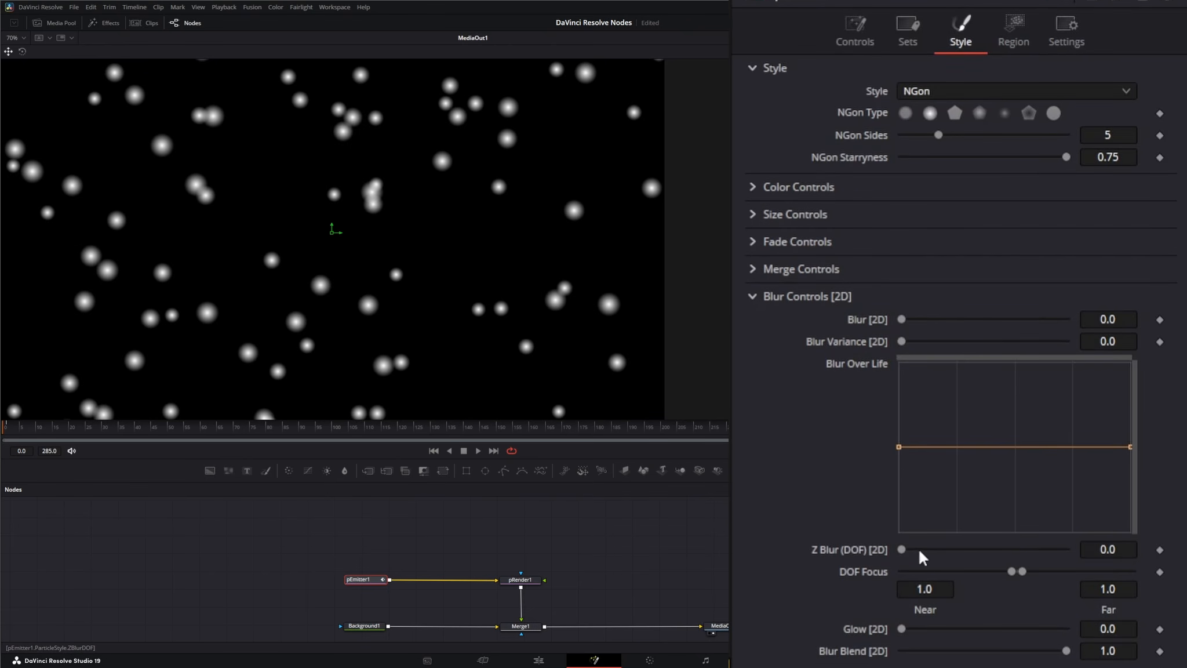
drag(901, 549, 1077, 573)
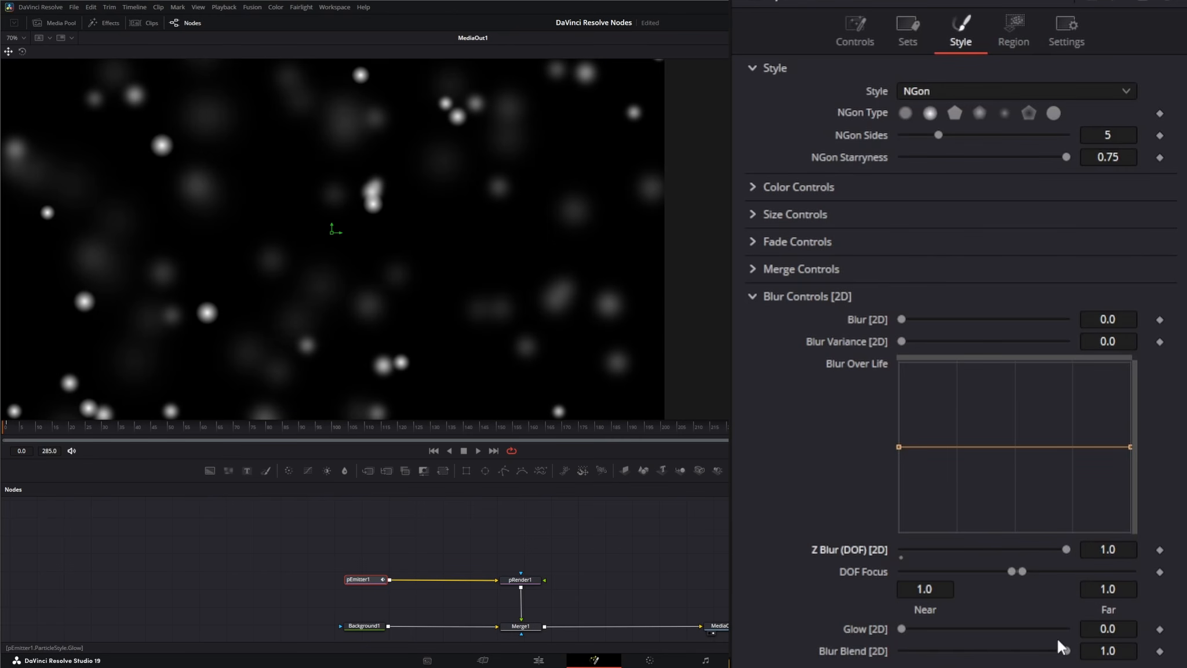
drag(1026, 572, 1140, 577)
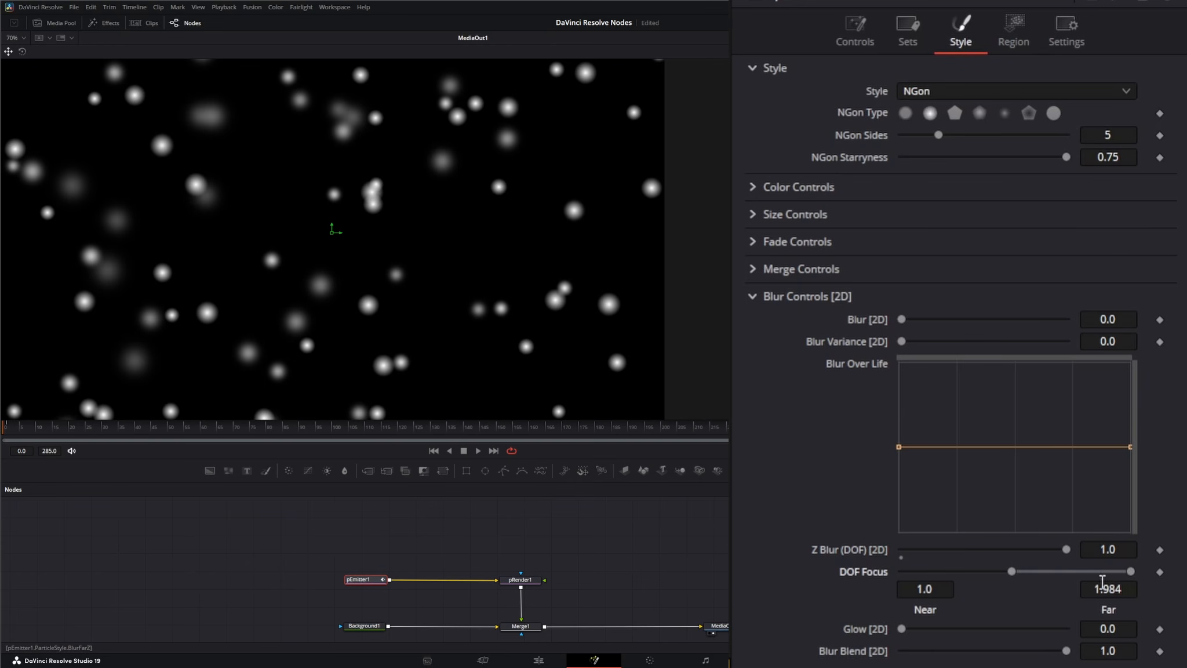
drag(1012, 572, 1112, 573)
drag(1119, 573, 1114, 573)
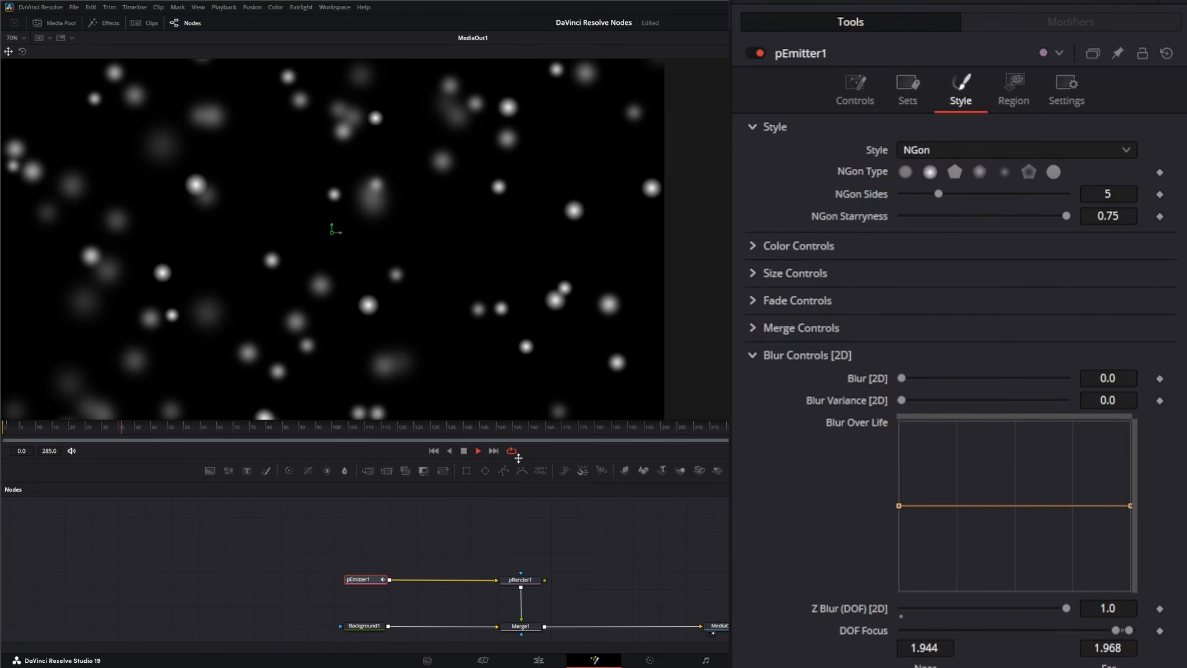
Stop playback and insert a pTurbulence node between pEmitter1 and pRender1
click(463, 452)
click(416, 541)
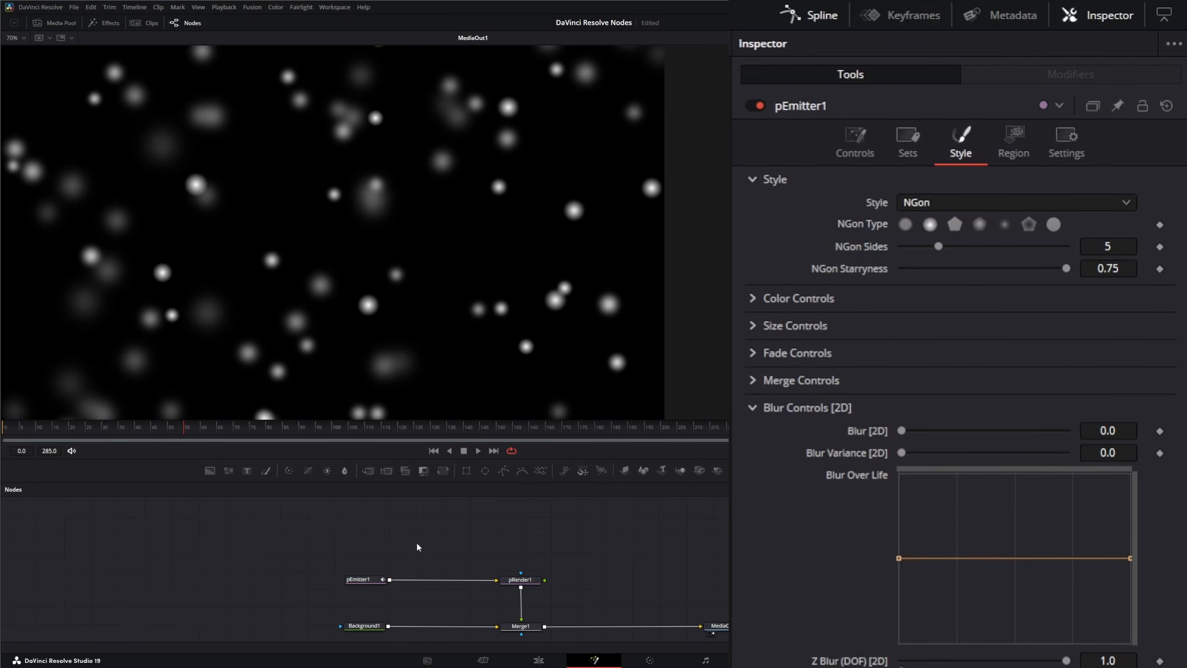
key(shift+space)
text(p)
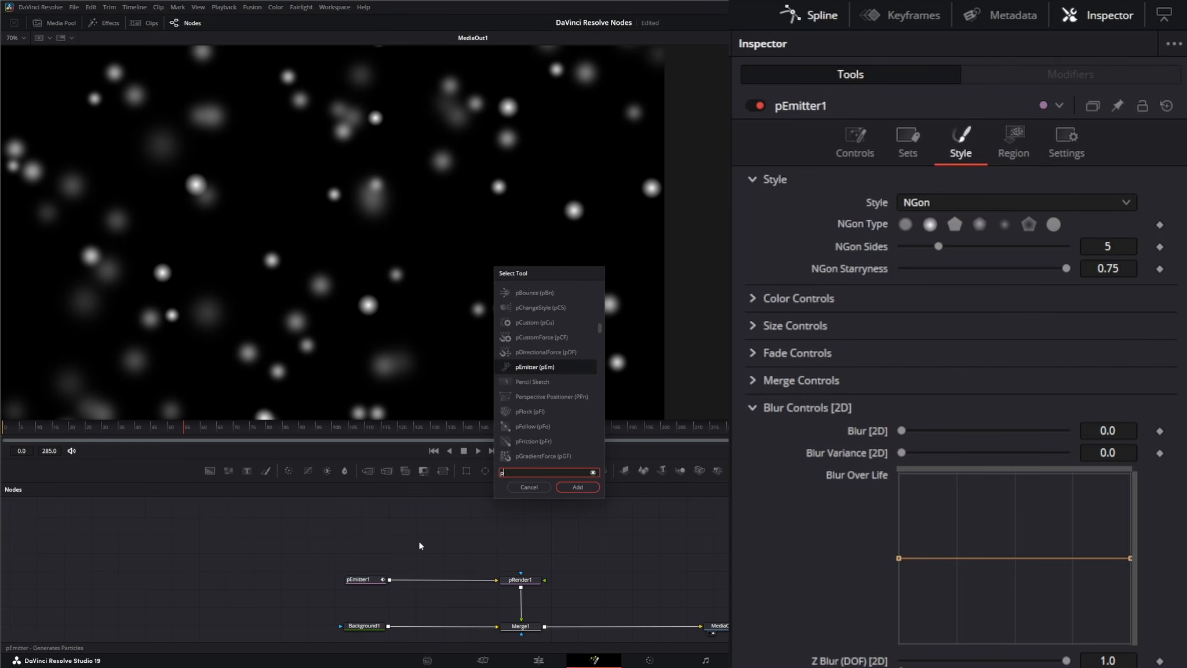
text(tu)
key(Return)
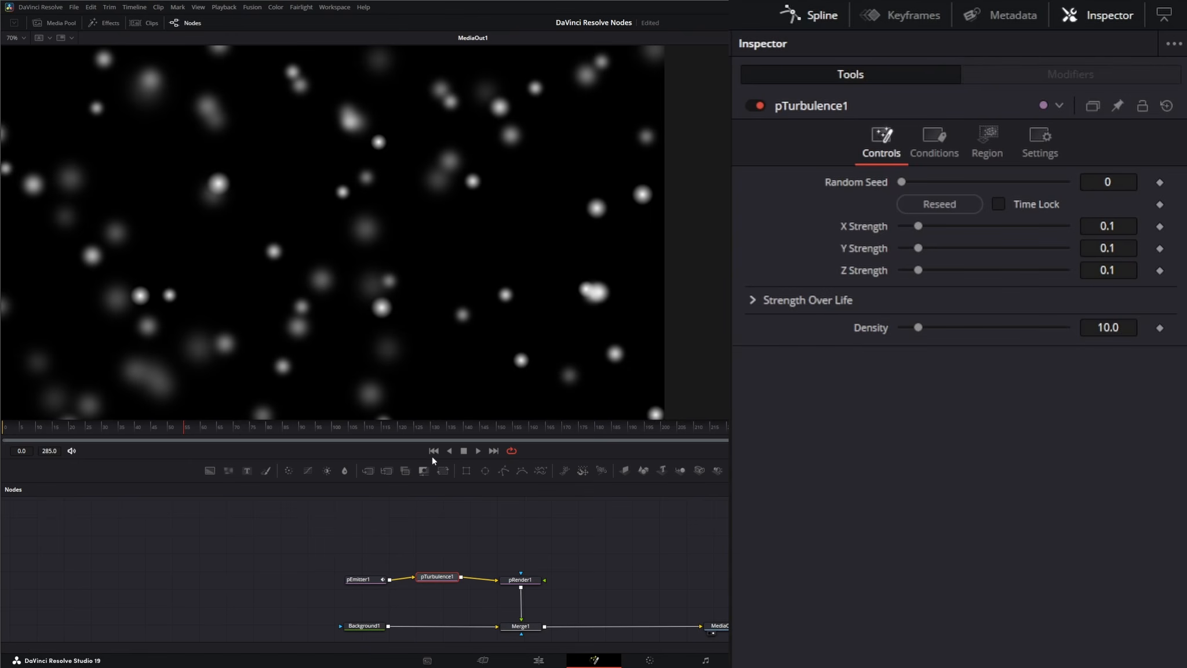
Play the composition from the first frame to review the turbulent particle motion with pEmitter1 selected, and stop playback
click(433, 450)
click(480, 451)
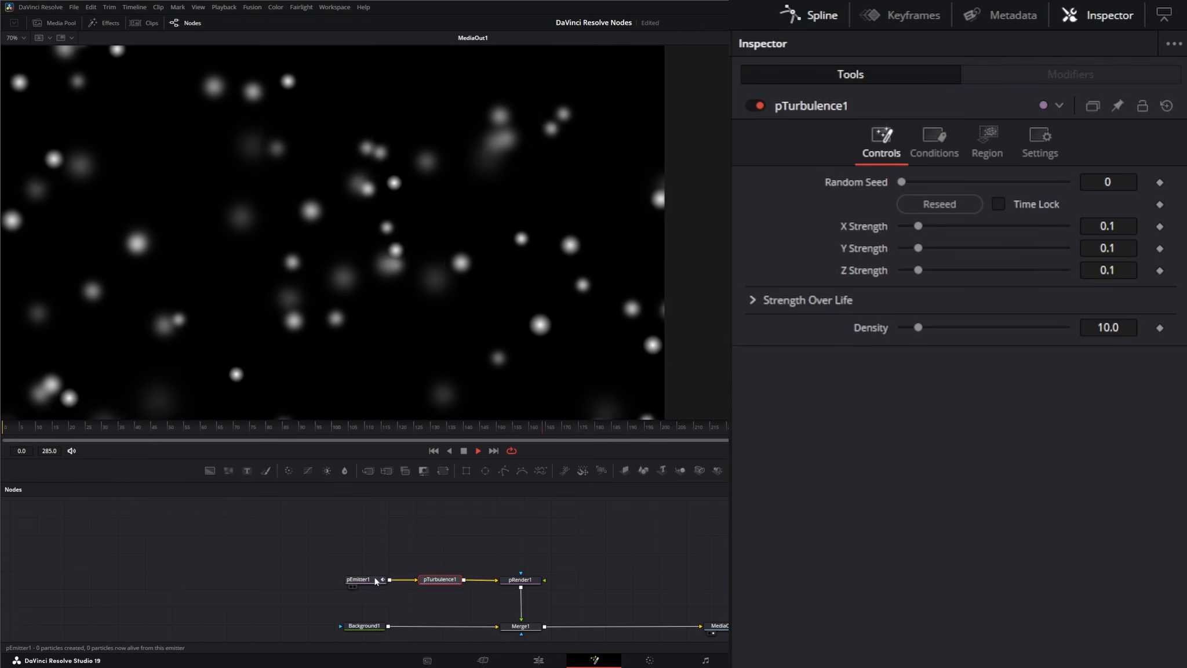
click(358, 579)
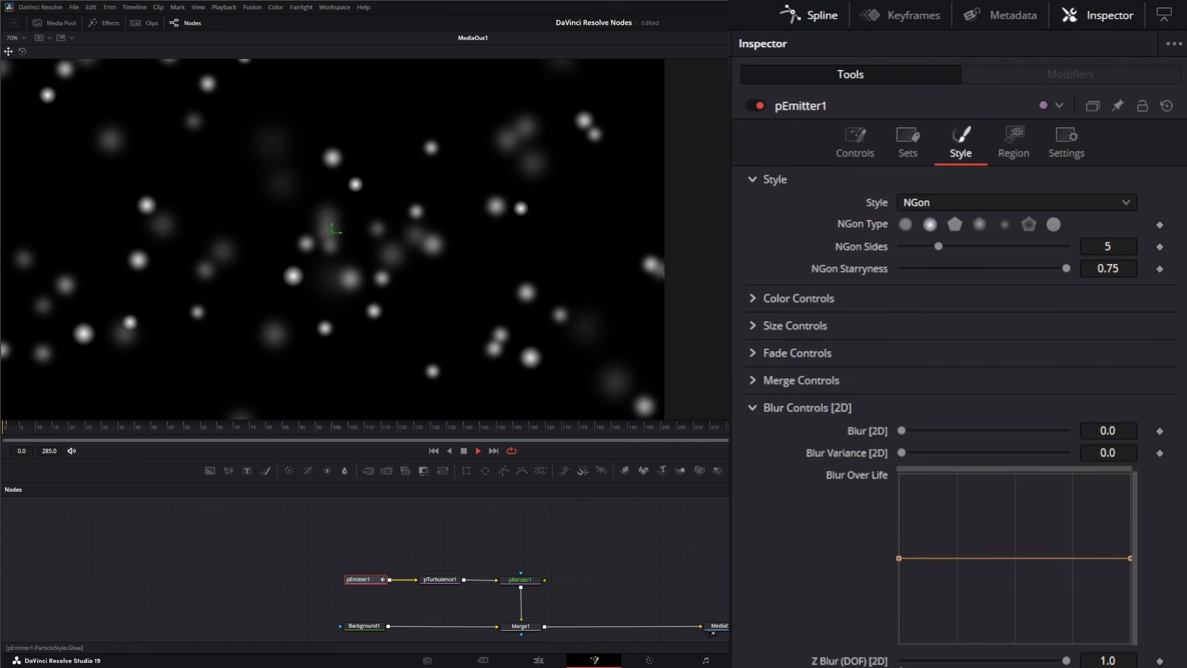
key(space)
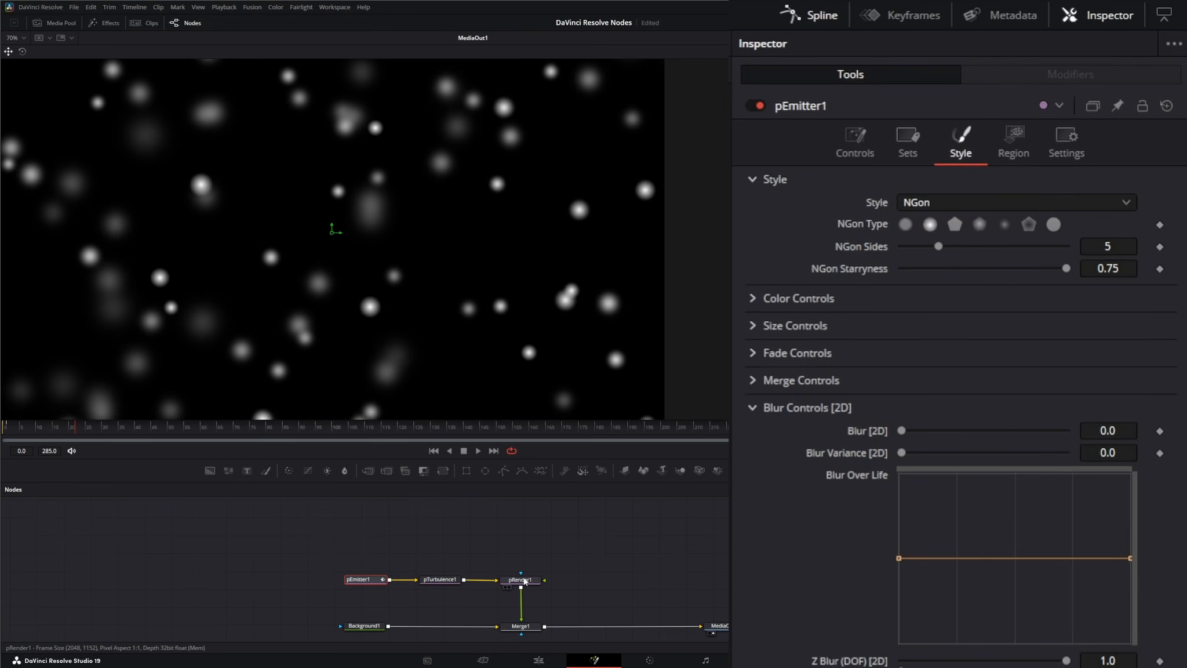
Find the Motion Trails tool and add it as a node between pRender1 and Merge1
click(521, 581)
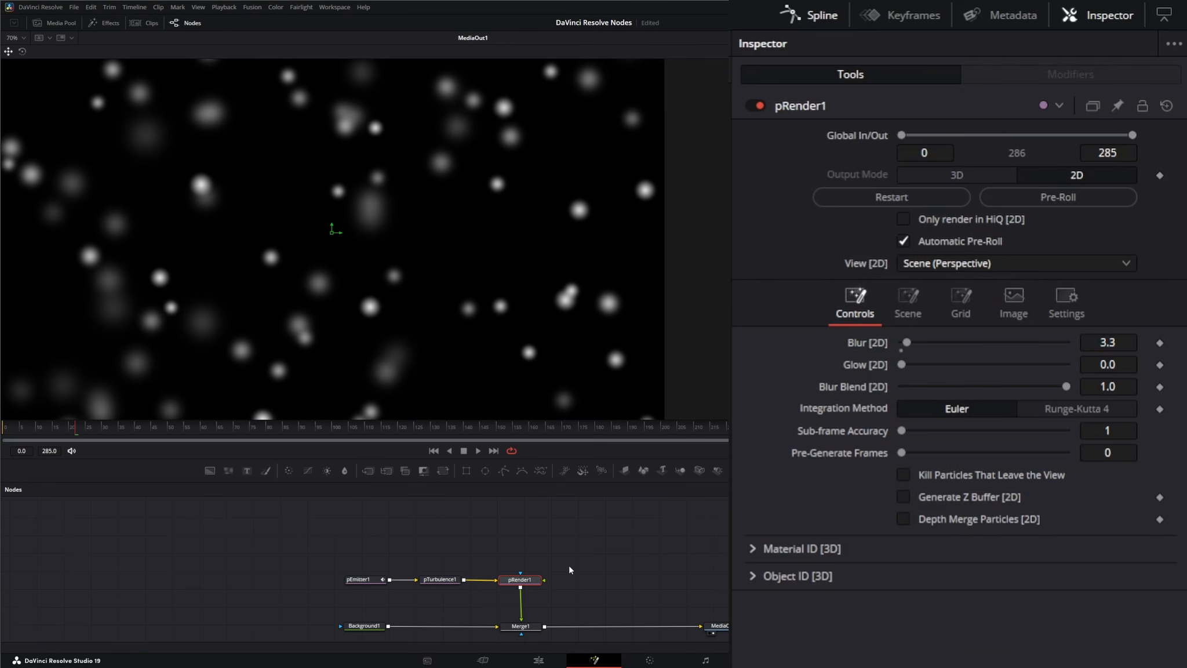
click(599, 560)
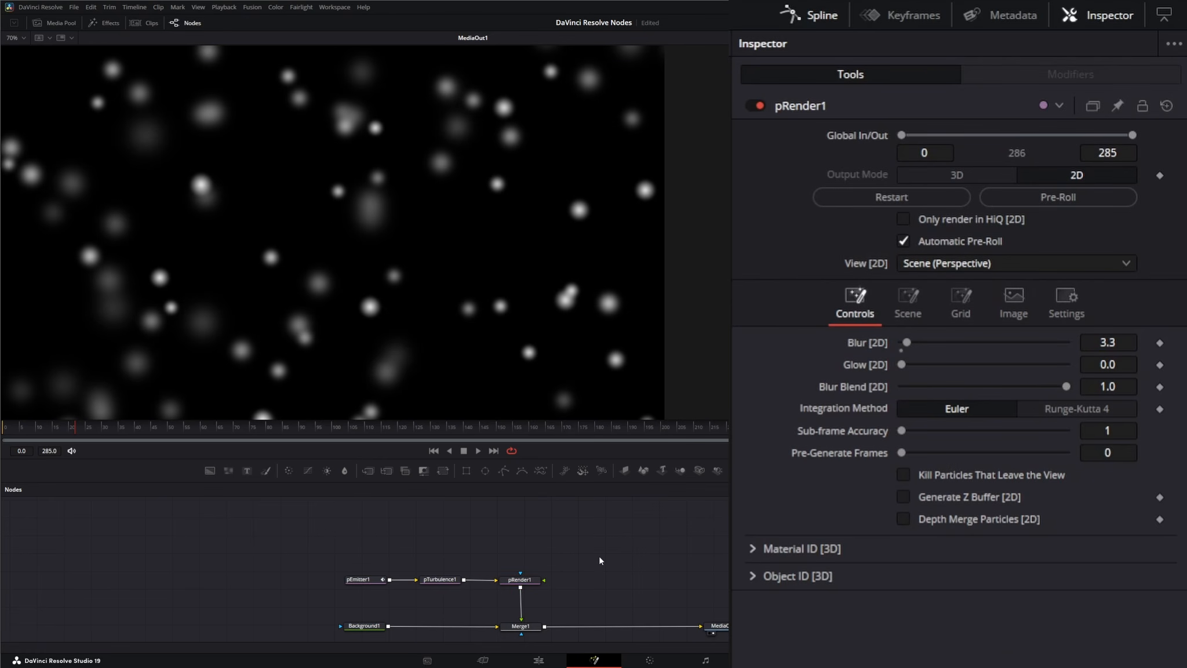
key(shift+space)
text(ptu)
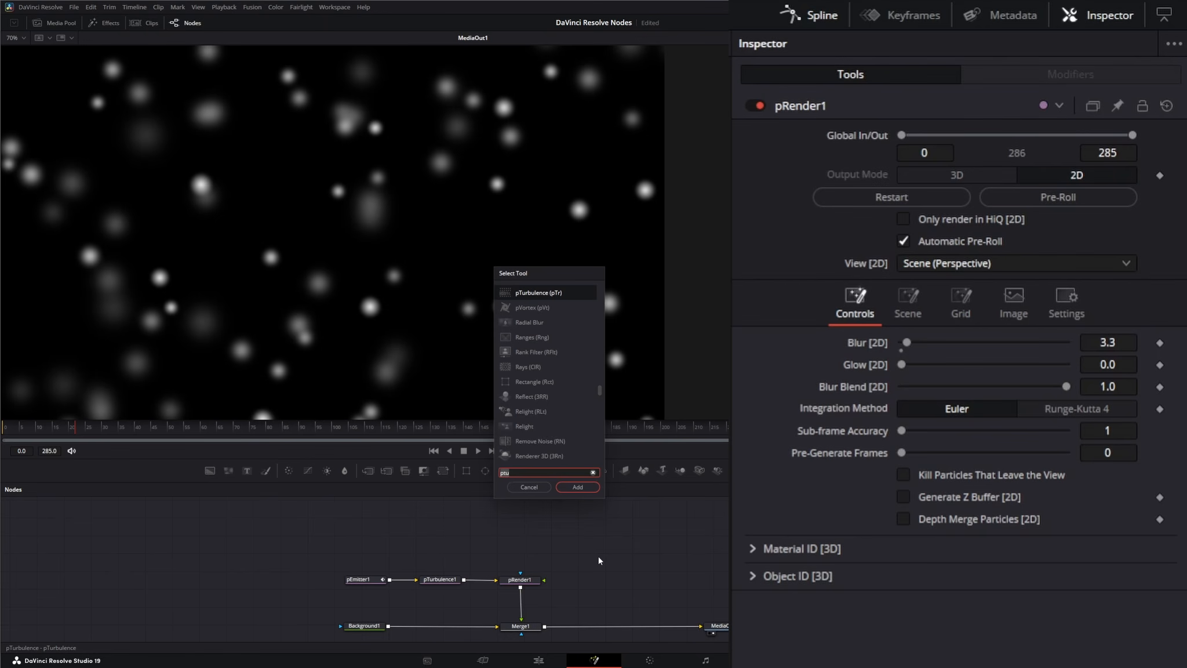
key(BackSpace)
key(BackSpace)
key(BackSpace)
text(tr)
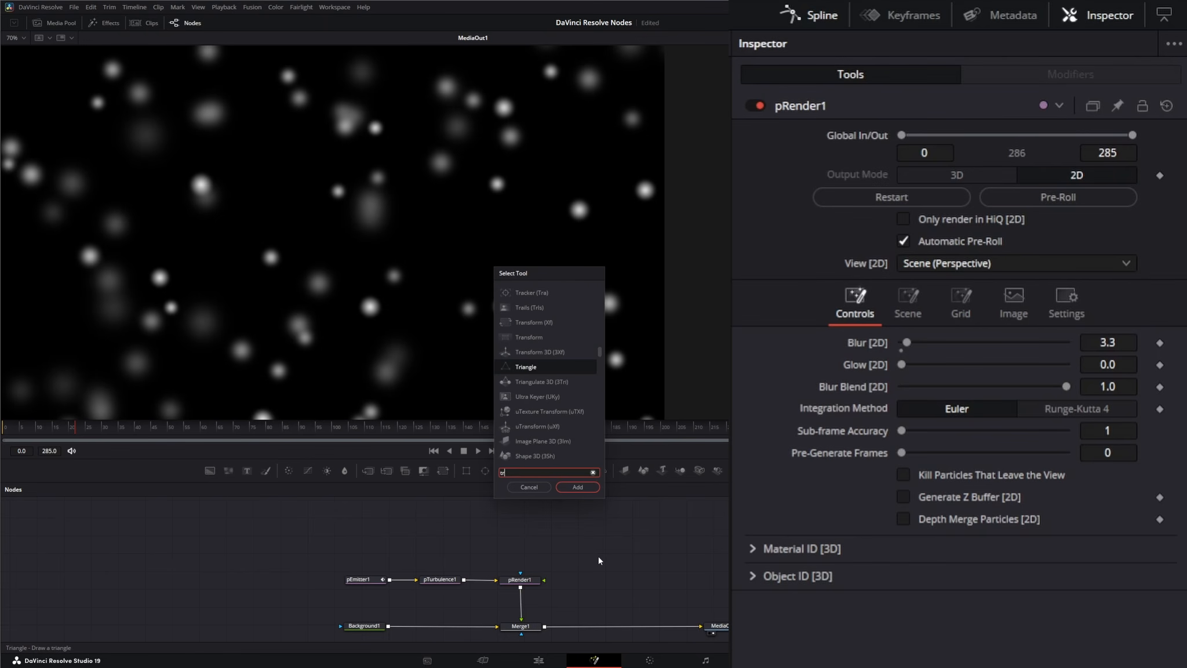
text(ai)
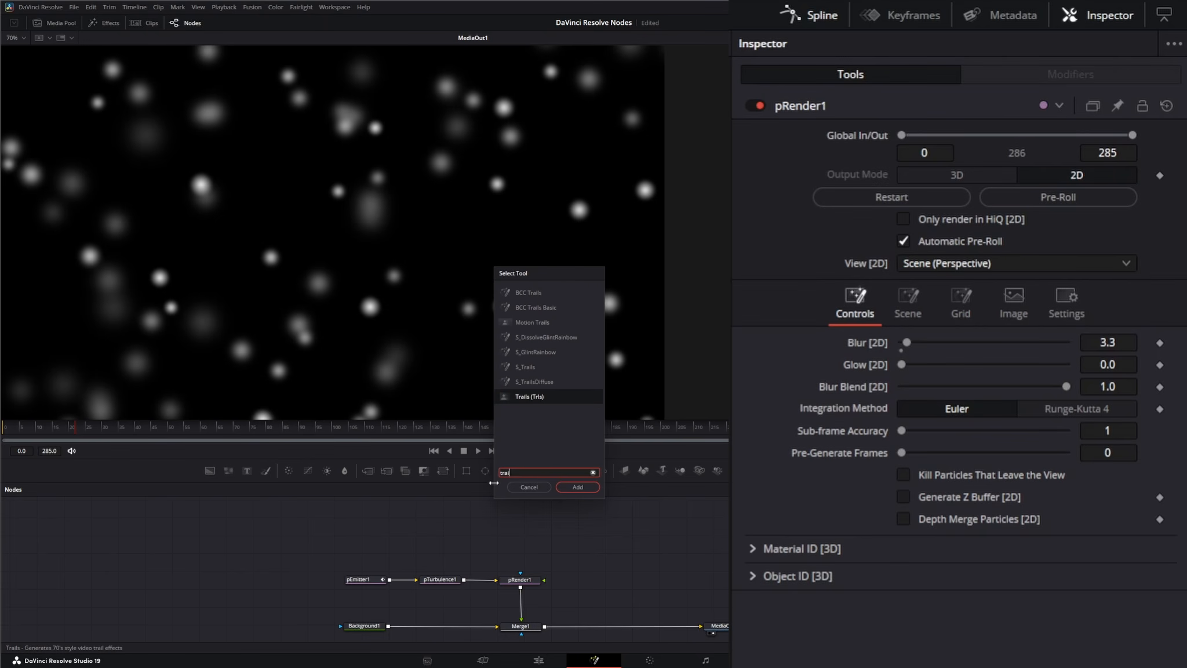
click(529, 323)
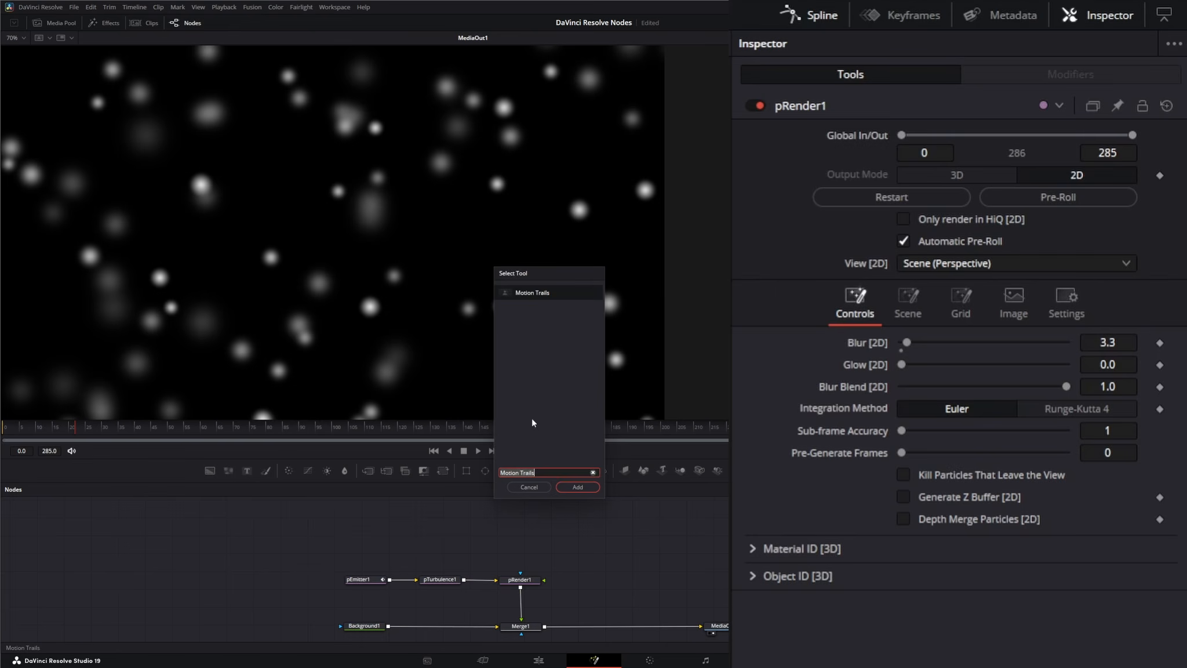
click(578, 487)
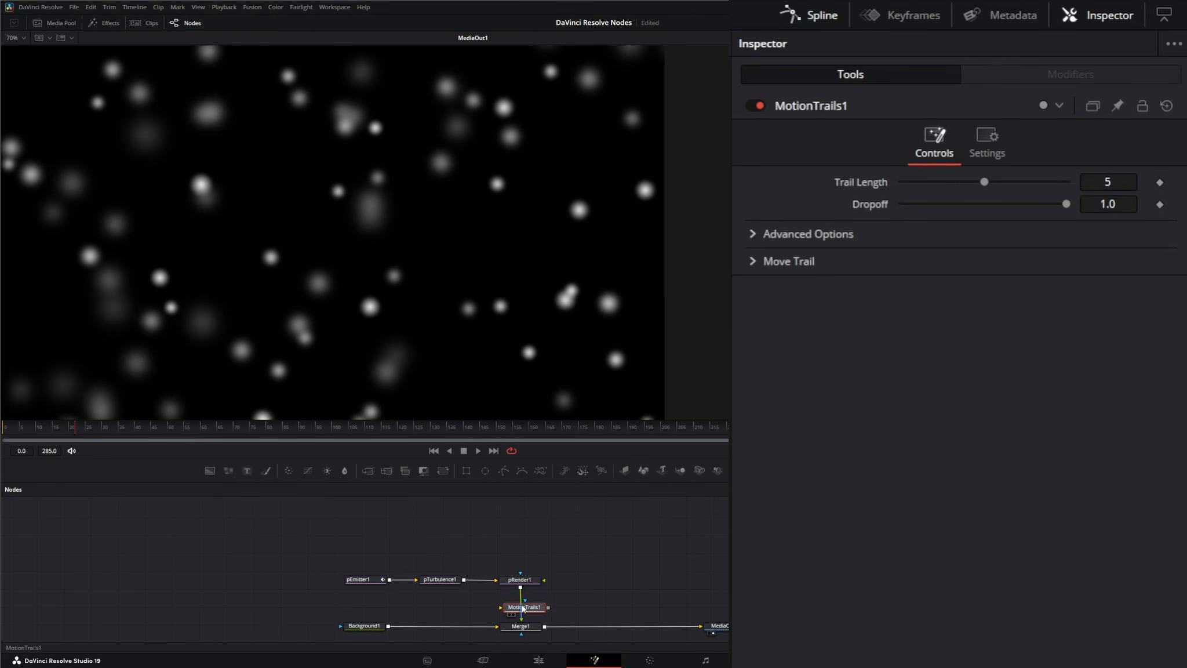